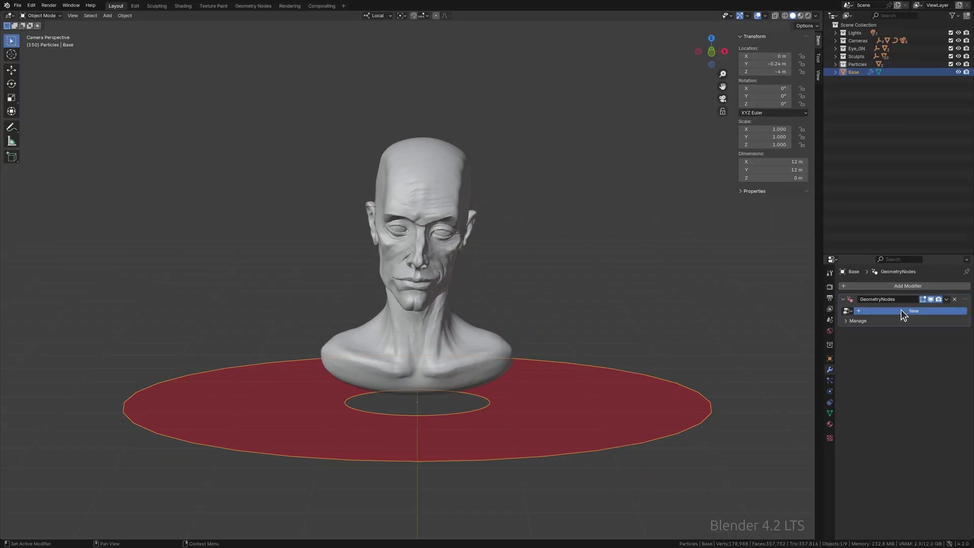
Create a new node group for the Geometry Nodes modifier and name it GN_Embers
{"action": "left_click", "coordinate": [900, 310]}
{"action": "type", "text": "GN_Embers"}
{"action": "key", "text": "Return"}
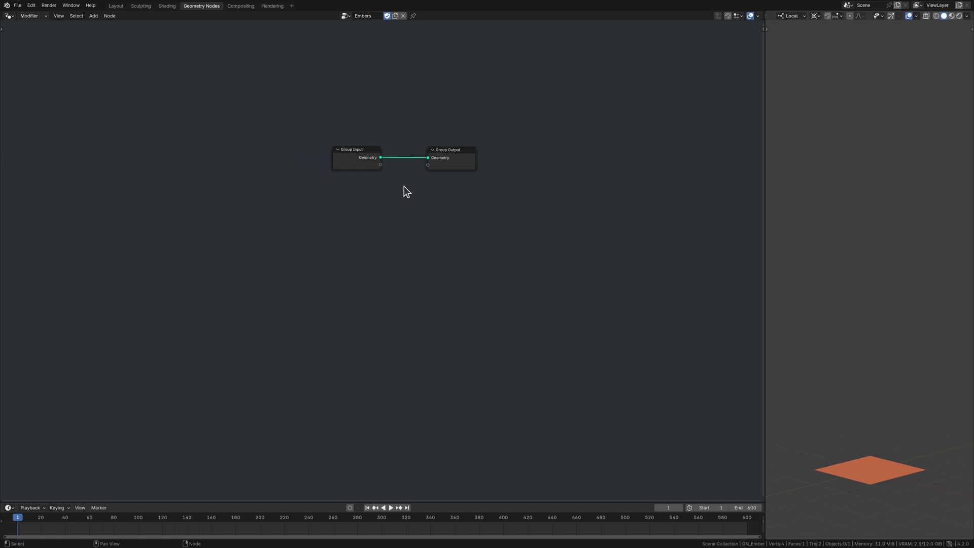
Add a Distribute Points on Faces node and an Instance on Points node to the tree
{"action": "key", "text": "shift+a"}
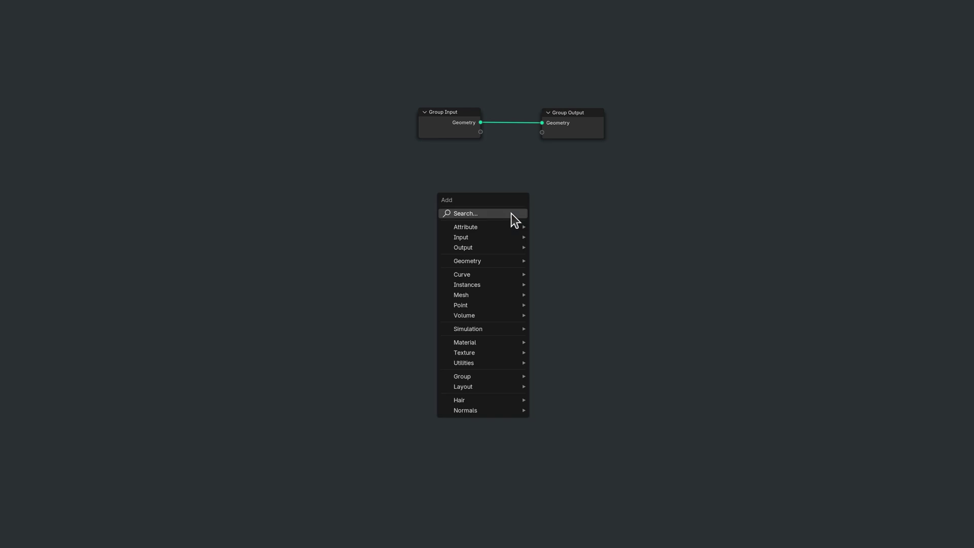
{"action": "left_click", "coordinate": [512, 213]}
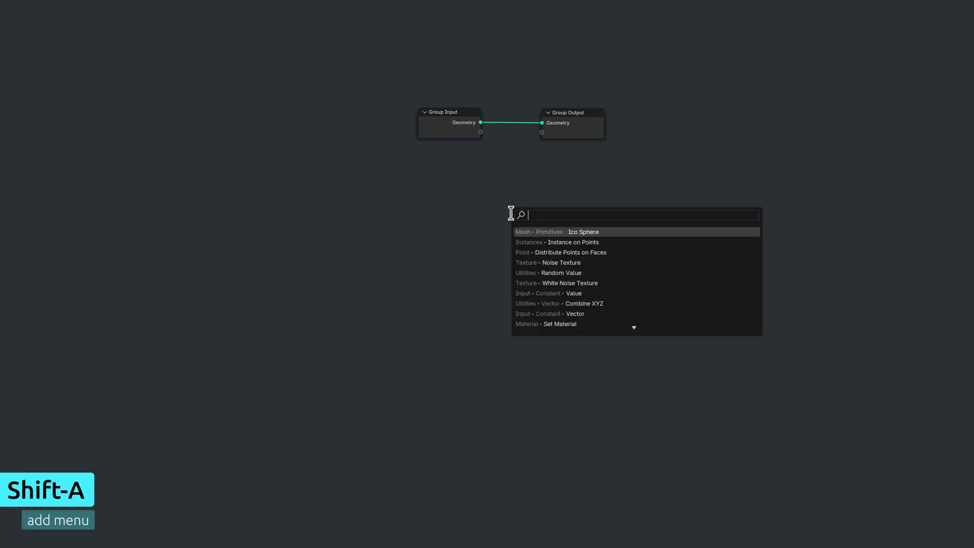
{"action": "type", "text": "distribute p"}
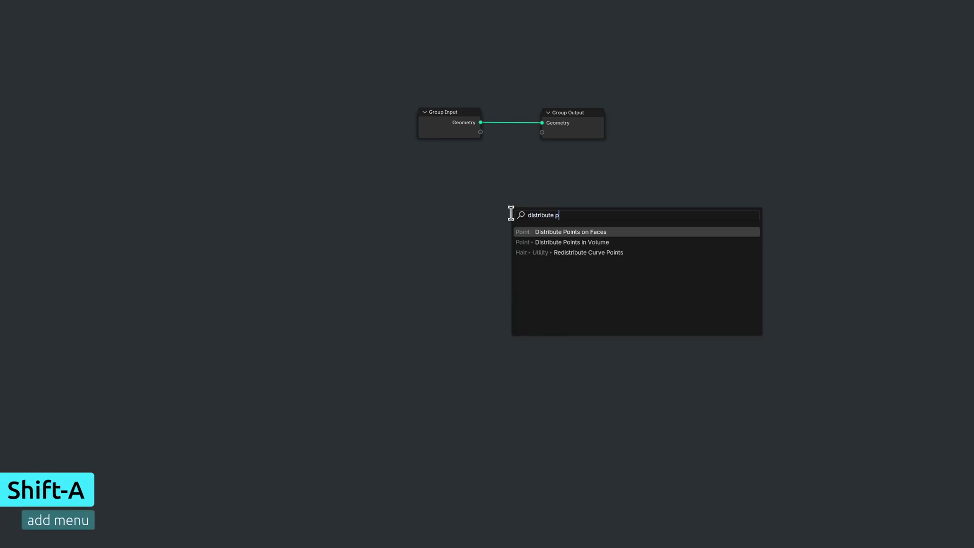
{"action": "type", "text": "oints on faces"}
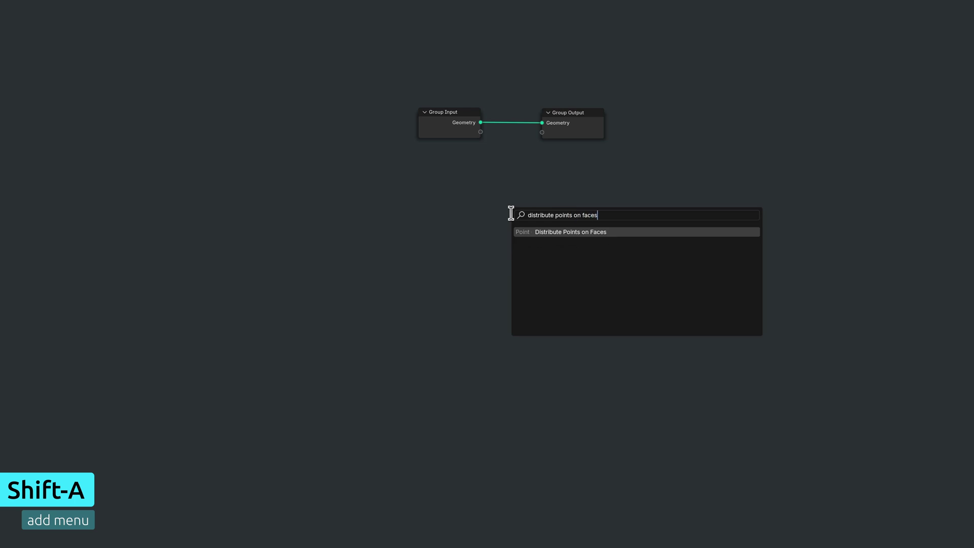
{"action": "key", "text": "Return"}
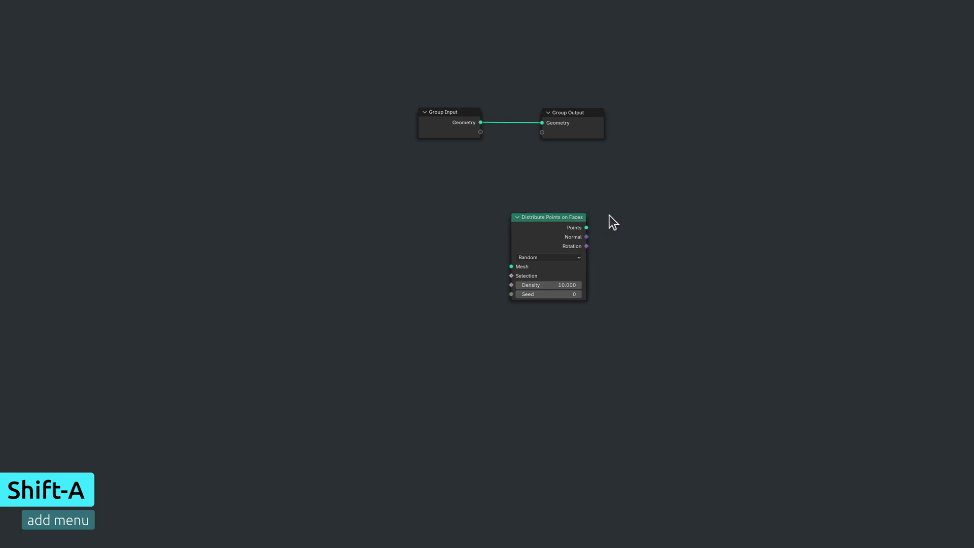
{"action": "key", "text": "shift+a"}
{"action": "type", "text": "i"}
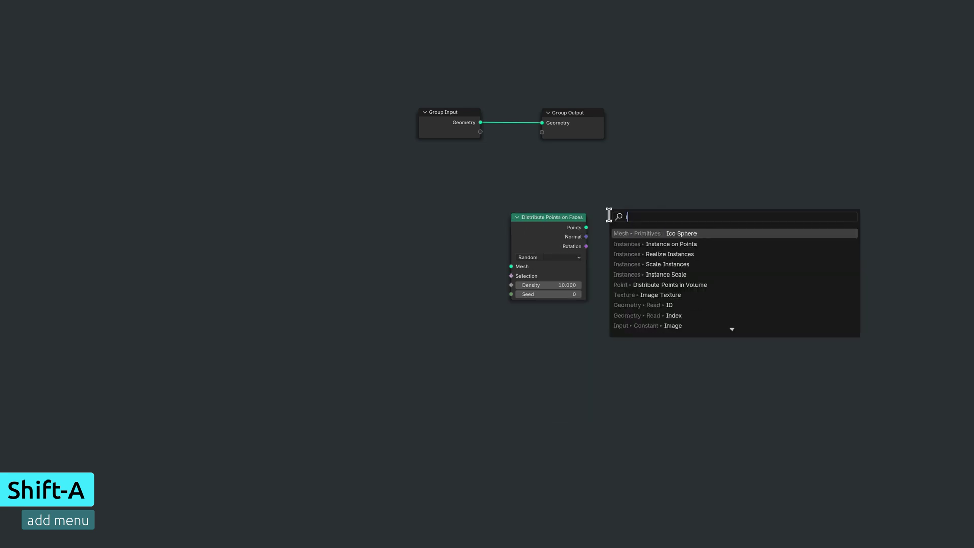
{"action": "type", "text": "nstance on points"}
{"action": "key", "text": "Return"}
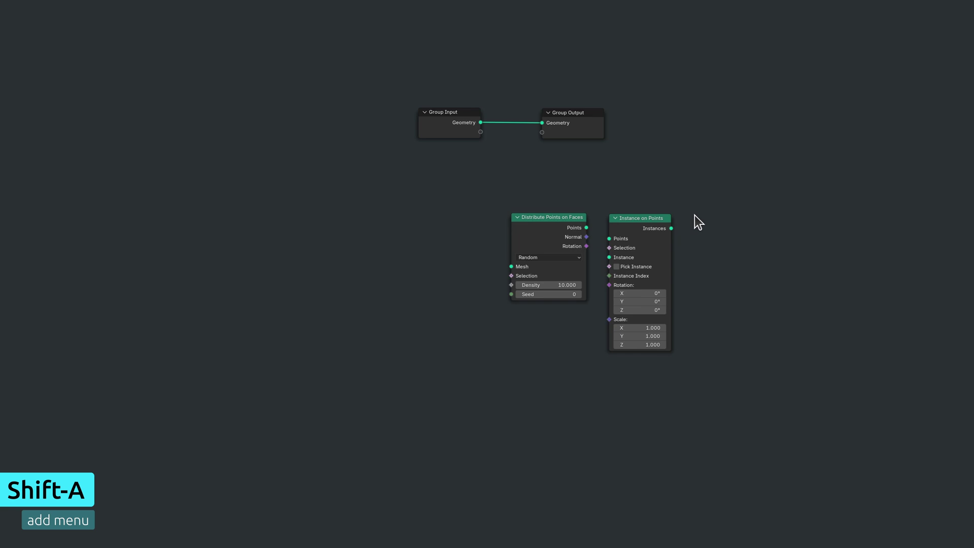
Add an Ico Sphere node with its radius set to 0.05 m
{"action": "key", "text": "shift+a"}
{"action": "type", "text": "ico "}
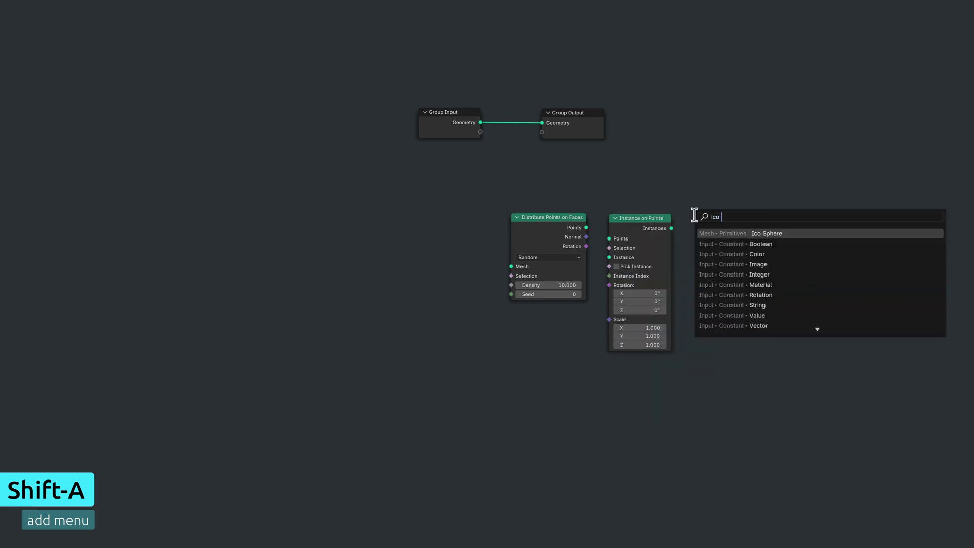
{"action": "type", "text": "sphere"}
{"action": "key", "text": "Return"}
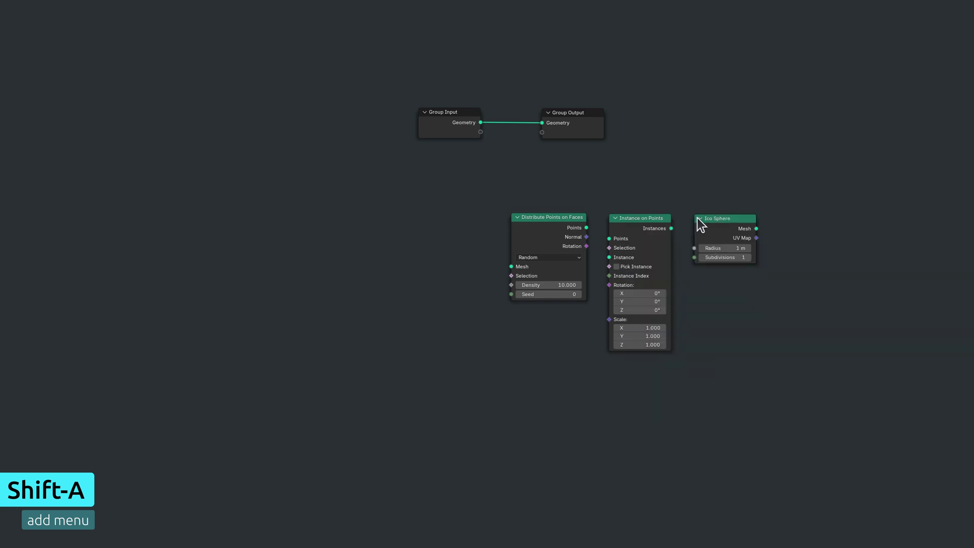
{"action": "double_click", "coordinate": [749, 248]}
{"action": "type", "text": "0.05"}
{"action": "key", "text": "Return"}
Chain the plane through Distribute Points and Instance on Points, instancing the ico sphere at density 1000
{"action": "left_click_drag", "start_coordinate": [571, 112], "coordinate": [716, 113]}
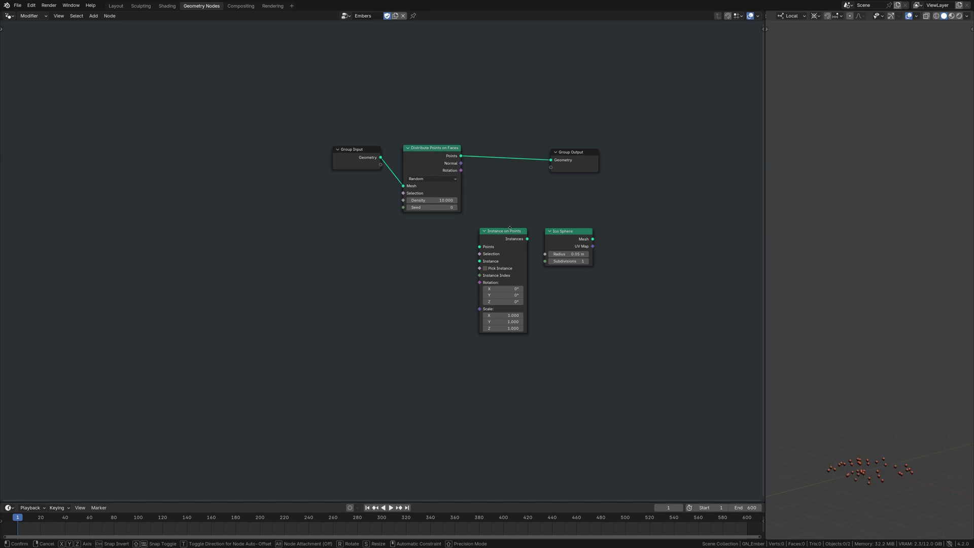
{"action": "left_click_drag", "start_coordinate": [507, 228], "coordinate": [502, 147]}
{"action": "left_click_drag", "start_coordinate": [581, 231], "coordinate": [478, 177]}
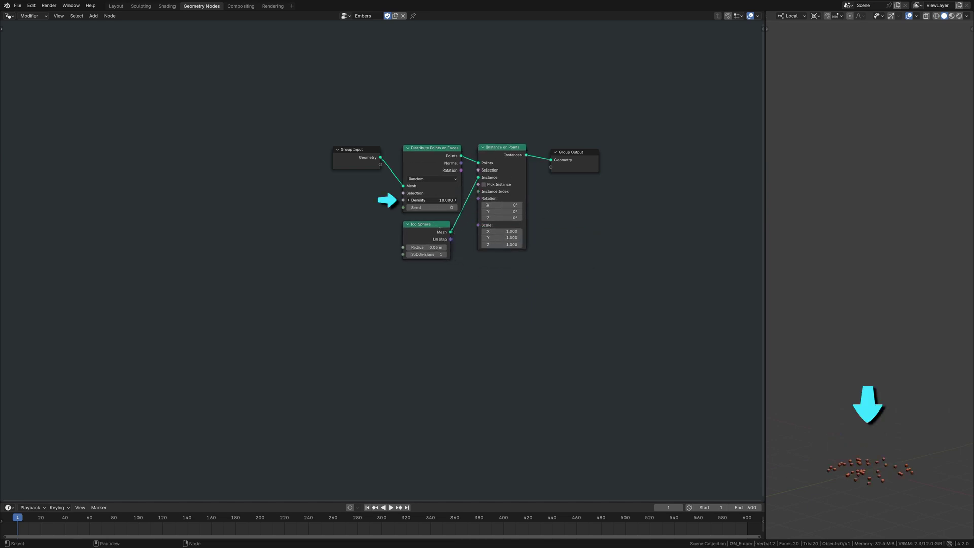
{"action": "left_click_drag", "start_coordinate": [431, 200], "coordinate": [480, 200]}
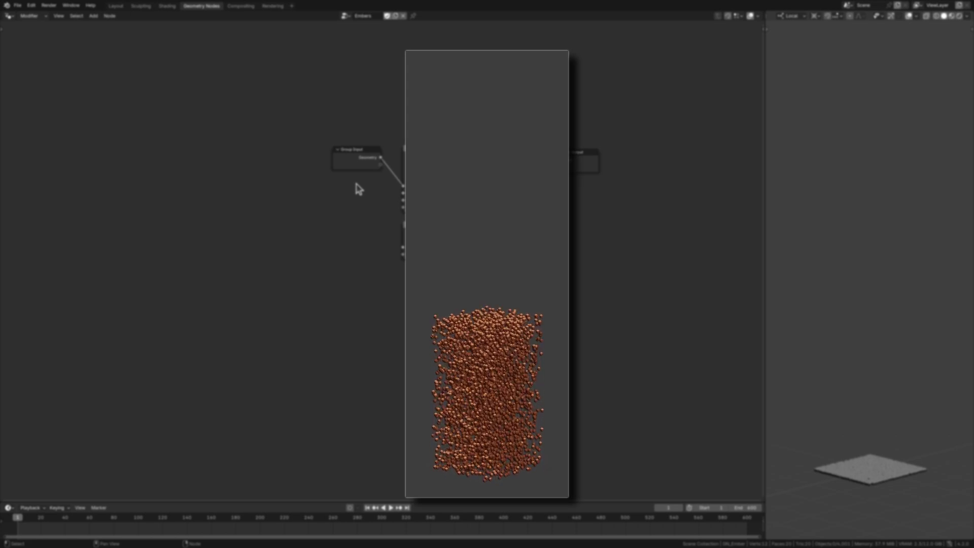
{"action": "left_click_drag", "start_coordinate": [574, 153], "coordinate": [726, 153]}
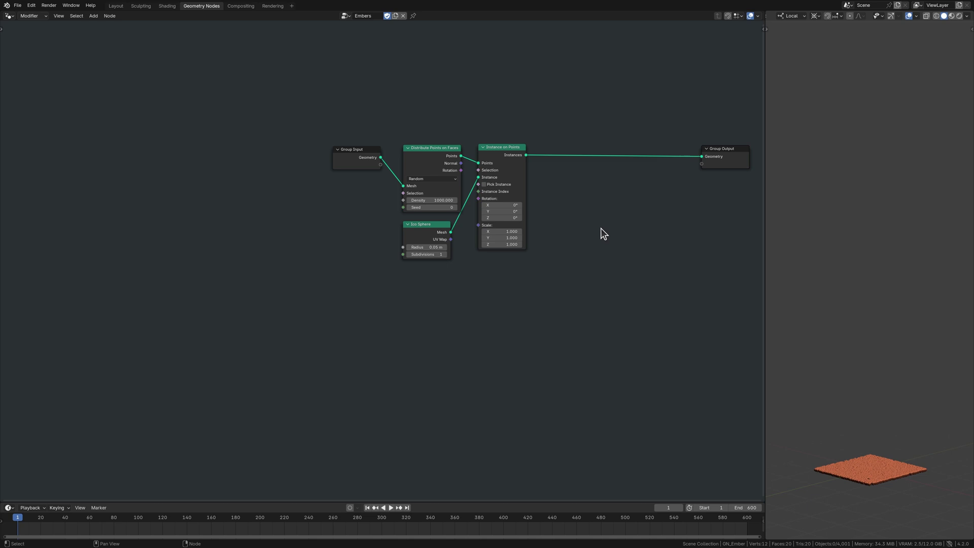
Insert a Set Position node into the output link, leaving its Z offset at 0 m
{"action": "key", "text": "shift+a"}
{"action": "type", "text": "set position"}
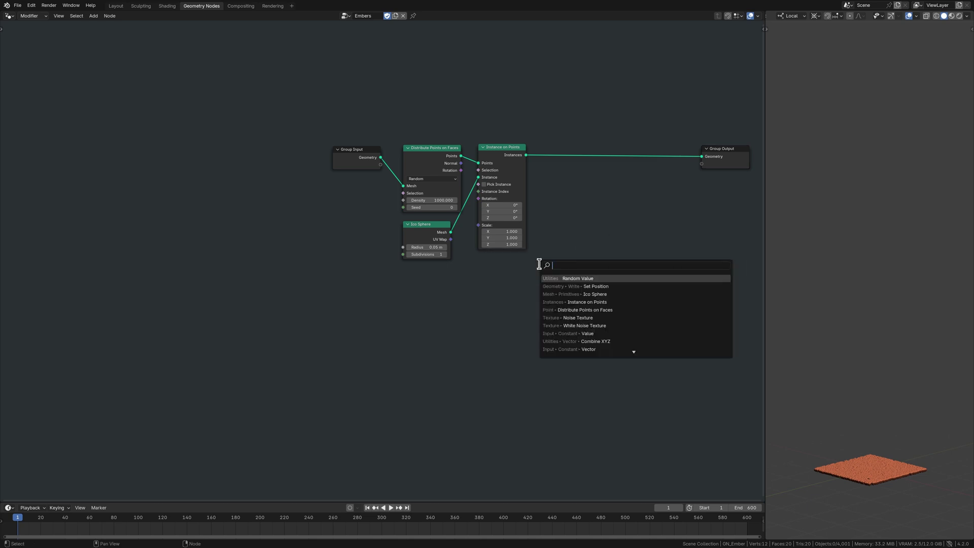
{"action": "key", "text": "Return"}
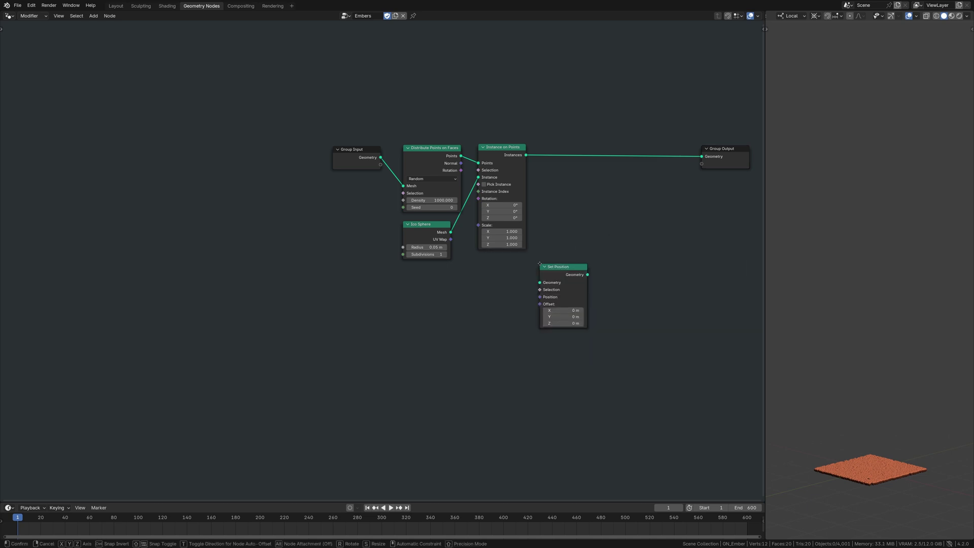
{"action": "left_click", "coordinate": [598, 145]}
{"action": "left_click", "coordinate": [622, 204]}
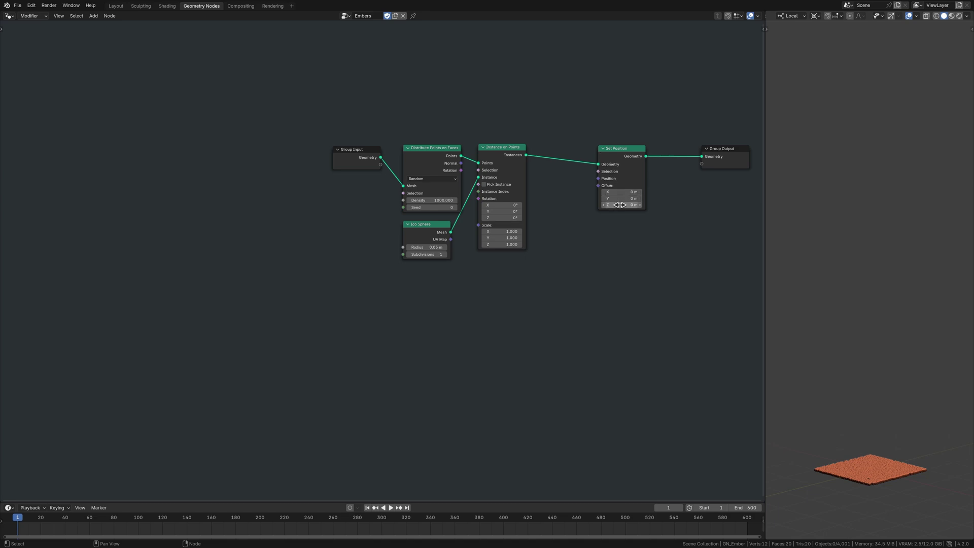
{"action": "type", "text": "3.5"}
{"action": "key", "text": "Return"}
{"action": "mouse_move", "coordinate": [621, 204]}
{"action": "left_mouse_down"}
{"action": "mouse_move", "coordinate": [670, 204]}
{"action": "mouse_move", "coordinate": [622, 204]}
{"action": "left_mouse_up"}
Add a vector Random Value with Max X and Y 0 and Z 10, placed beside Set Position
{"action": "key", "text": "ctrl+v"}
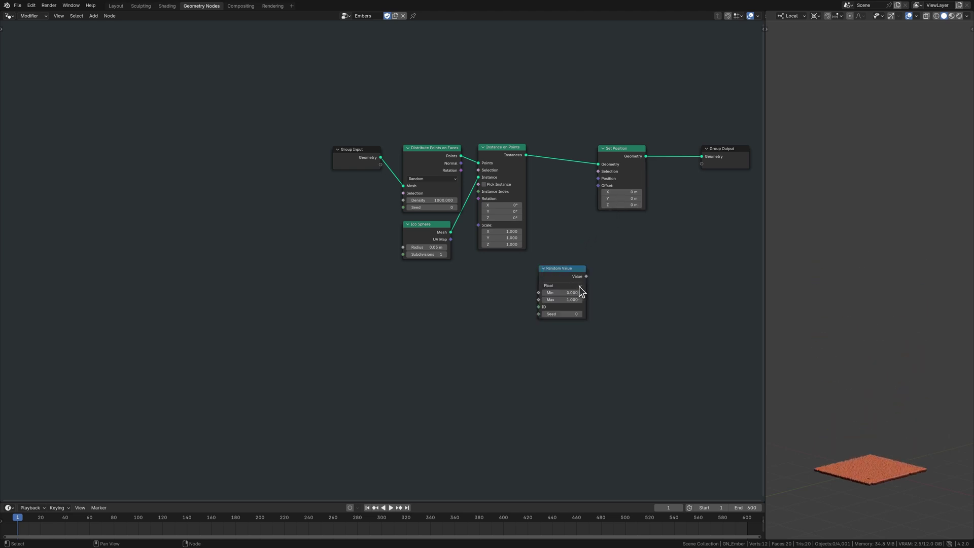
{"action": "left_click", "coordinate": [579, 286]}
{"action": "left_click", "coordinate": [577, 316]}
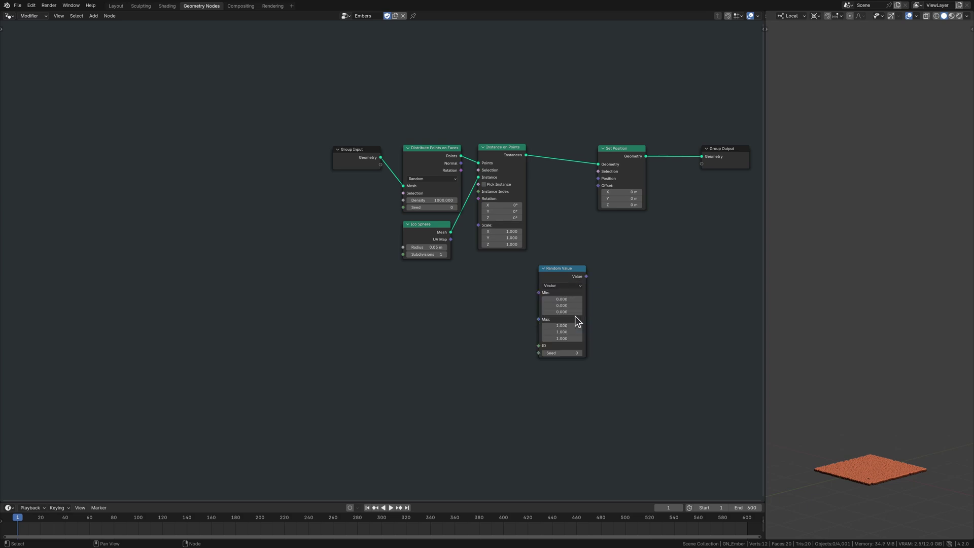
{"action": "left_click", "coordinate": [558, 325]}
{"action": "type", "text": "0"}
{"action": "key", "text": "Tab"}
{"action": "type", "text": "0"}
{"action": "key", "text": "Return"}
{"action": "left_click_drag", "start_coordinate": [560, 267], "coordinate": [598, 186]}
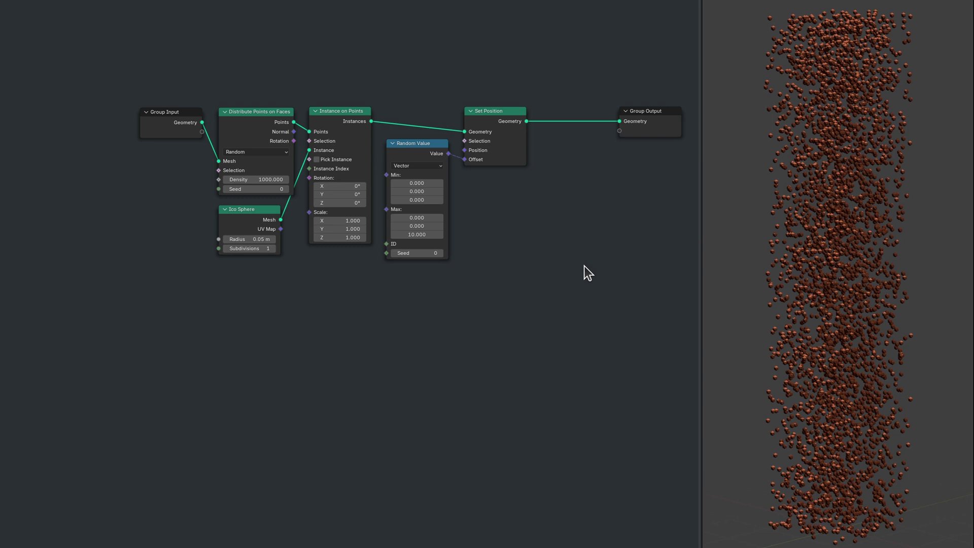
Add a second Set Position node and a Vector Math node set to Scale
{"action": "key", "text": "shift+a"}
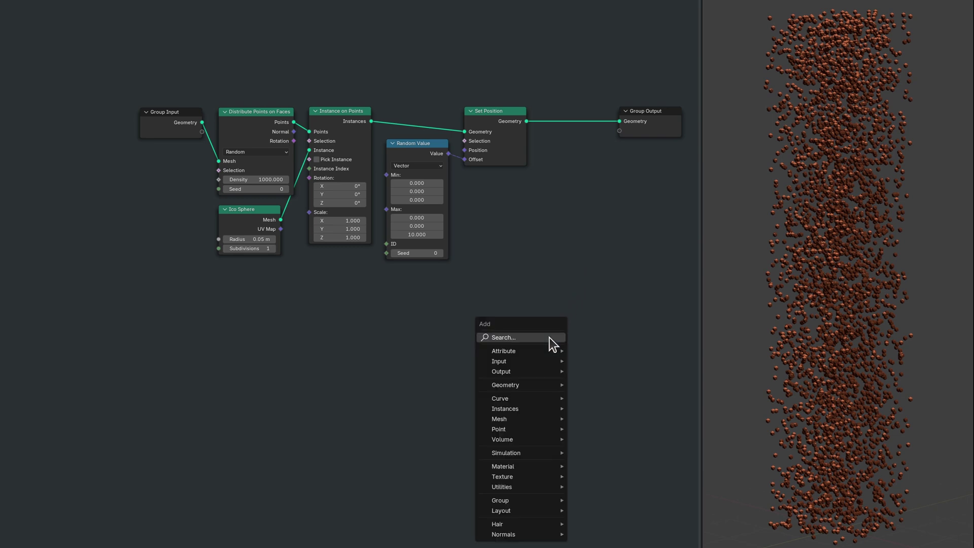
{"action": "type", "text": "set position"}
{"action": "key", "text": "Return"}
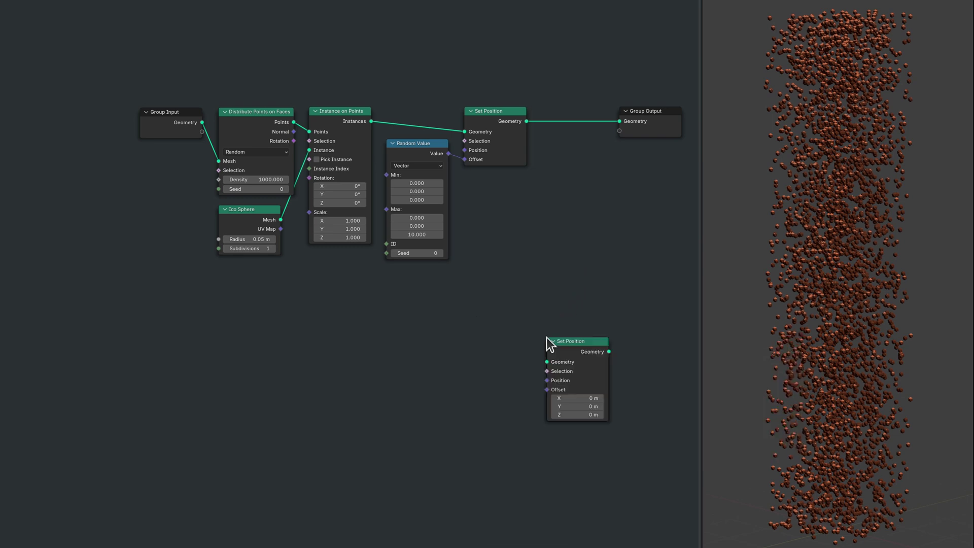
{"action": "key", "text": "shift+a"}
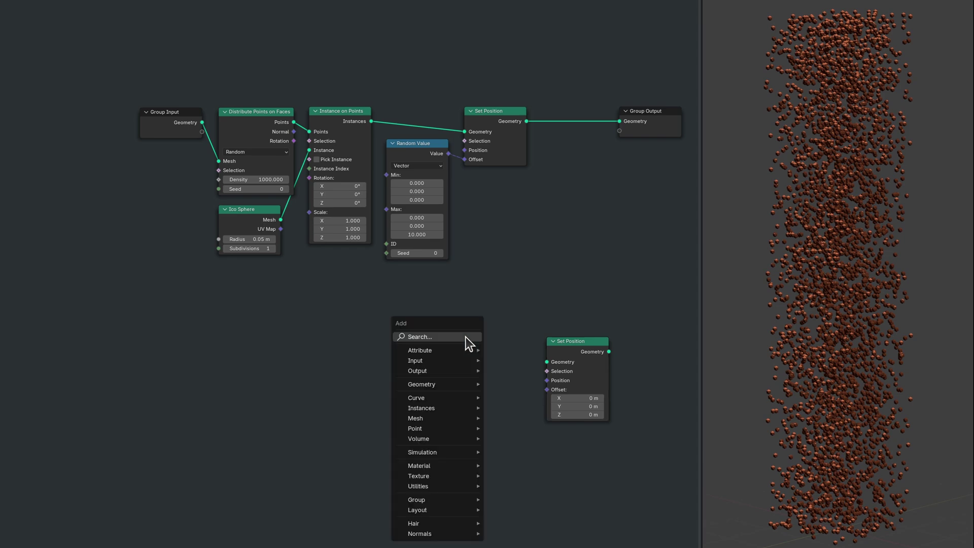
{"action": "type", "text": "vector math"}
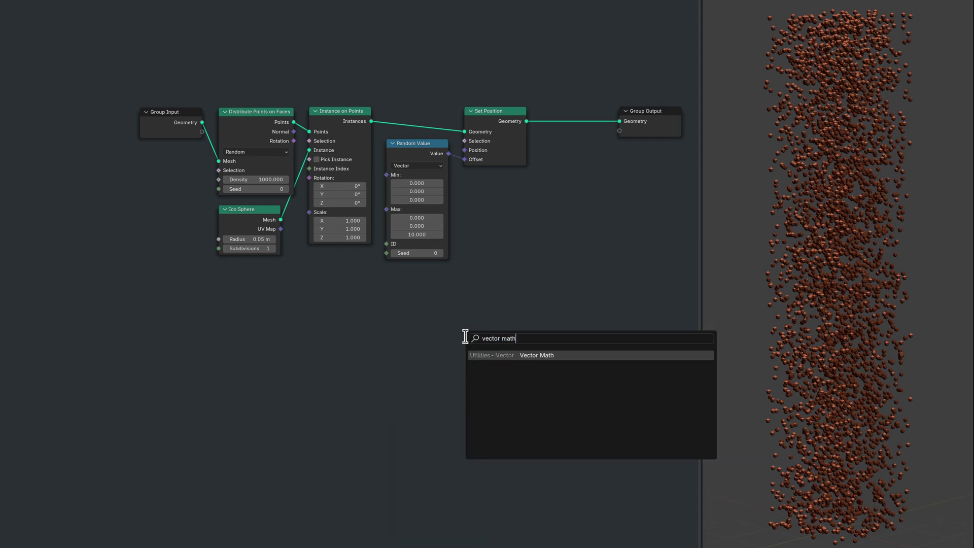
{"action": "key", "text": "Return"}
{"action": "left_click", "coordinate": [519, 365]}
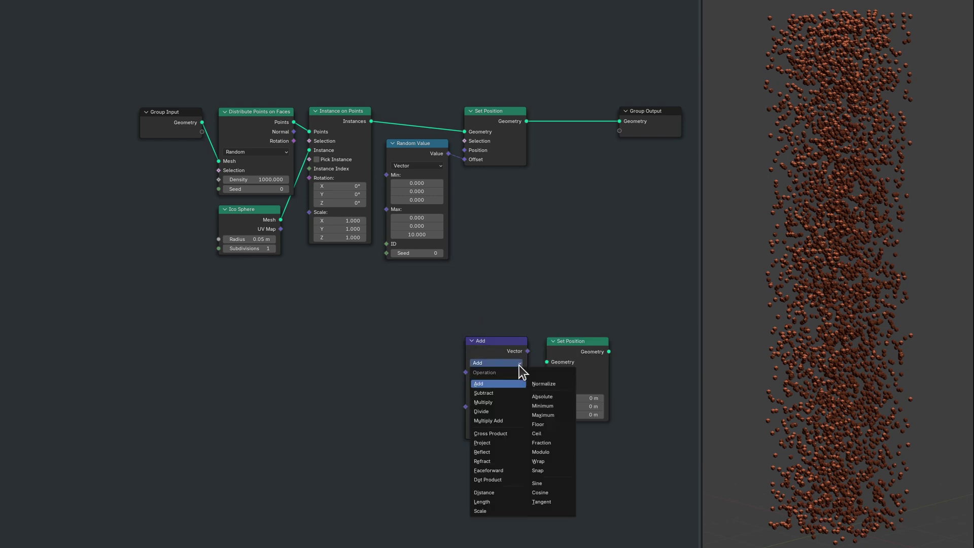
{"action": "left_click", "coordinate": [508, 511]}
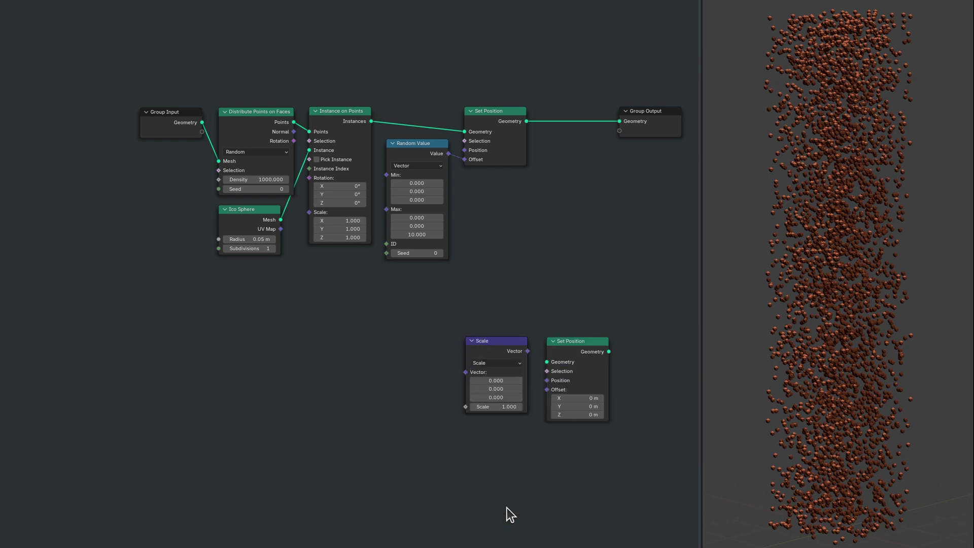
Add Map Range, insert the new Set Position before the output, and wire Map Range through Scale into its Offset
{"action": "key", "text": "shift+a"}
{"action": "type", "text": "map range"}
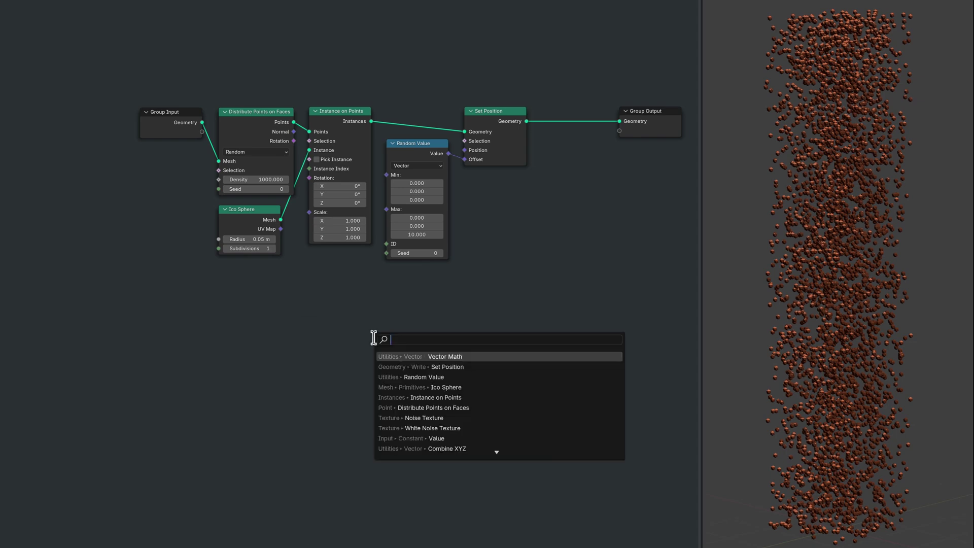
{"action": "key", "text": "Return"}
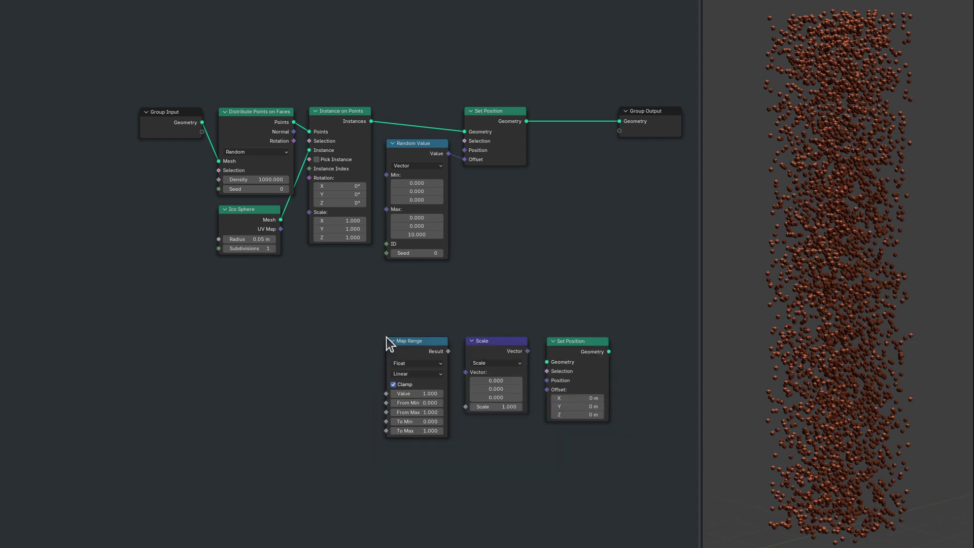
{"action": "left_click_drag", "start_coordinate": [593, 340], "coordinate": [587, 110]}
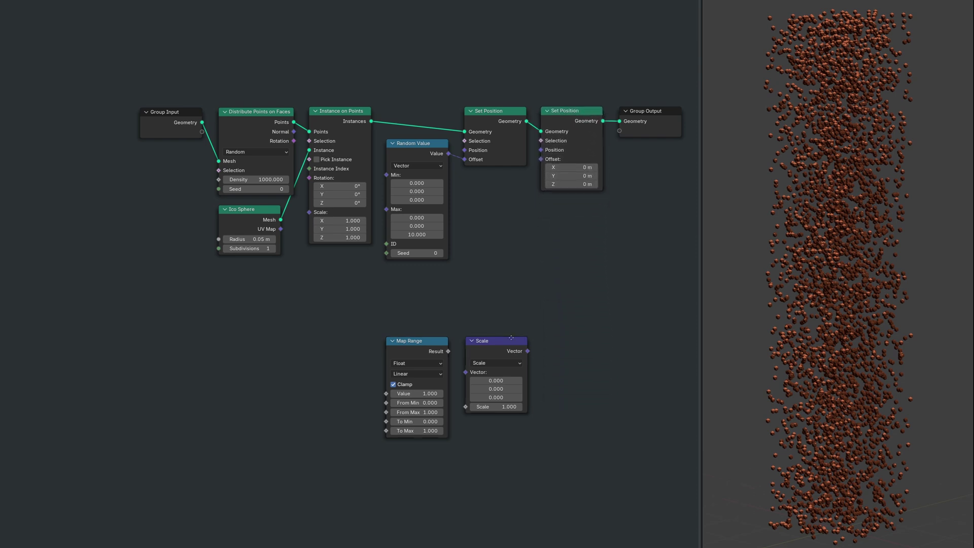
{"action": "left_click_drag", "start_coordinate": [502, 340], "coordinate": [501, 187]}
{"action": "left_click_drag", "start_coordinate": [436, 341], "coordinate": [465, 252]}
{"action": "left_click_drag", "start_coordinate": [526, 198], "coordinate": [540, 159]}
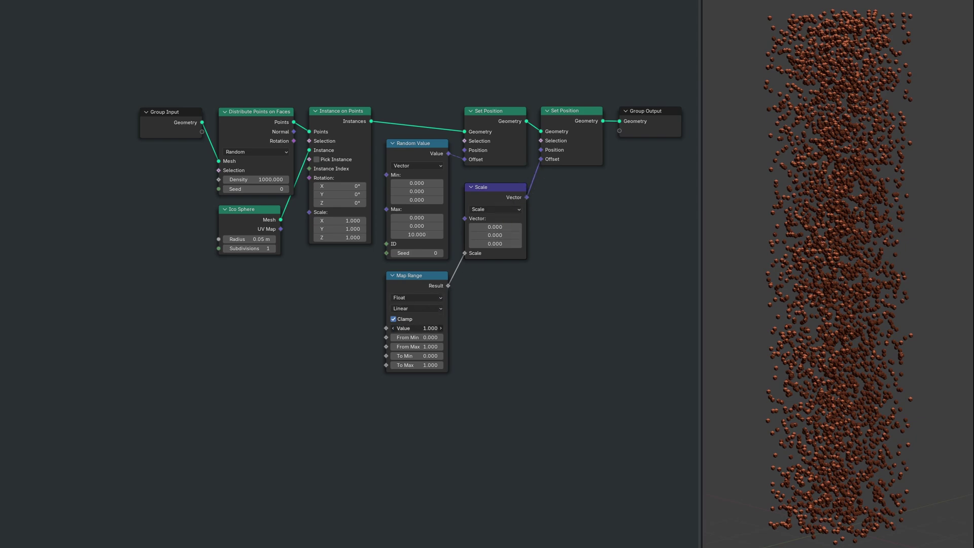
Drive the Map Range Value with #frame, set From Max to 600, and set the Scale vector's Z to 10
{"action": "left_click", "coordinate": [408, 328]}
{"action": "type", "text": "#frame"}
{"action": "key", "text": "Return"}
{"action": "left_click", "coordinate": [416, 347]}
{"action": "type", "text": "600"}
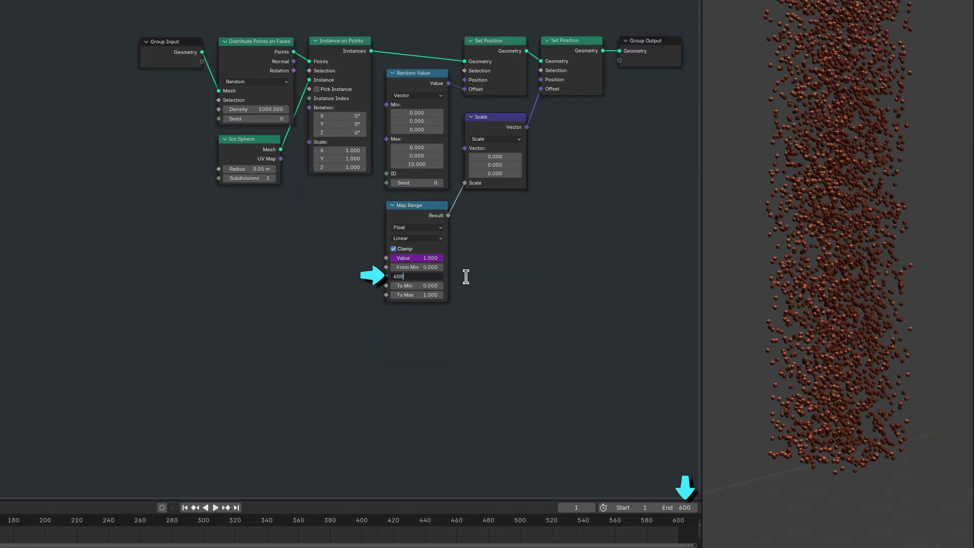
{"action": "key", "text": "Return"}
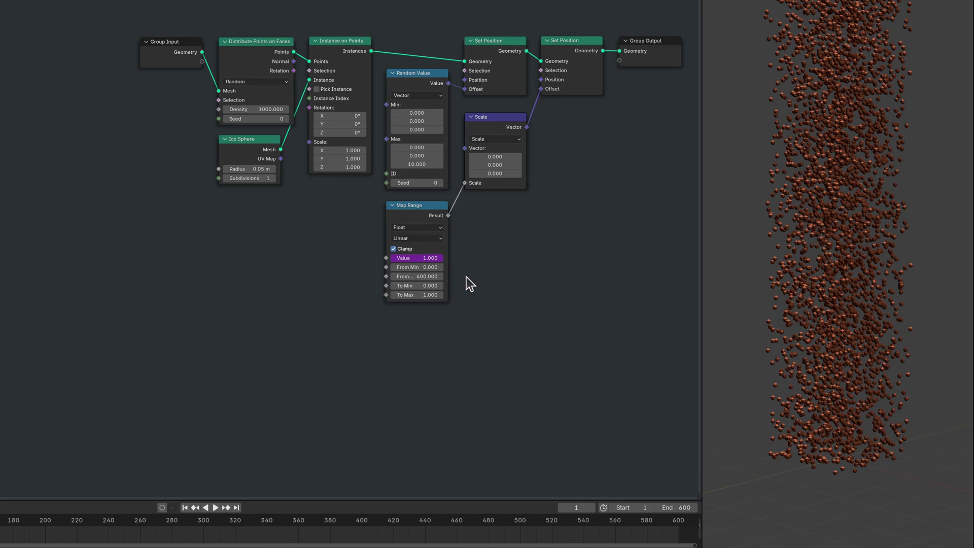
{"action": "left_click", "coordinate": [493, 174]}
{"action": "key", "text": "Return"}
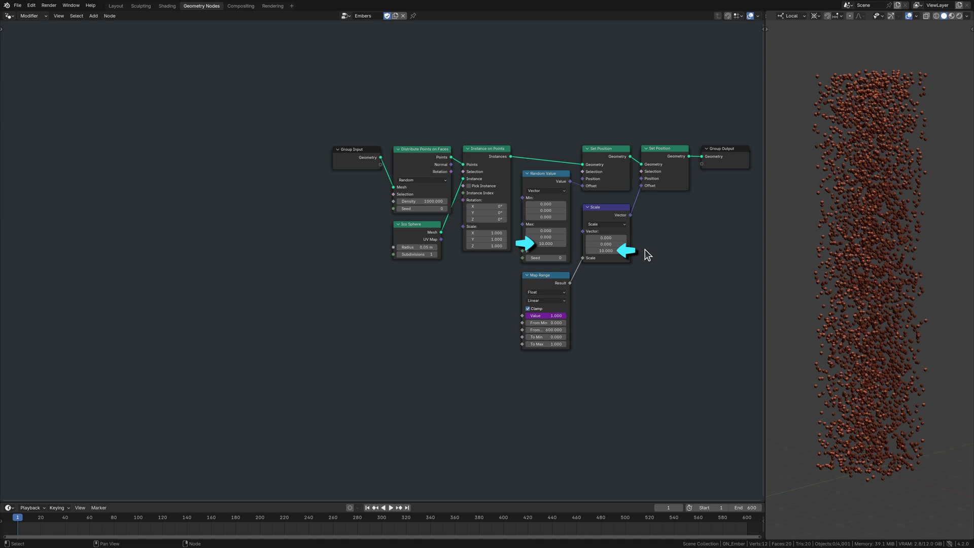
Preview the rising animation, then duplicate the Set Position node
{"action": "key", "text": "space"}
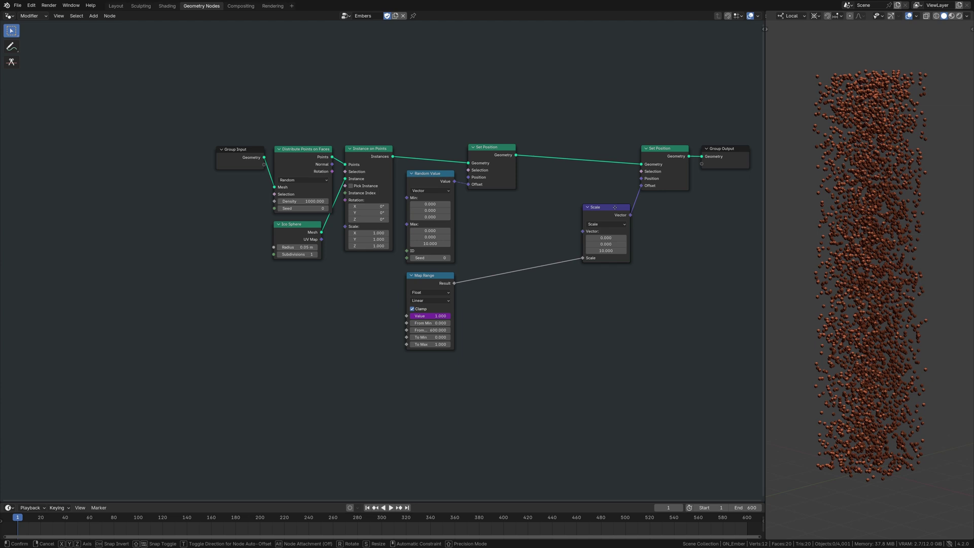
{"action": "left_click_drag", "start_coordinate": [673, 148], "coordinate": [562, 151]}
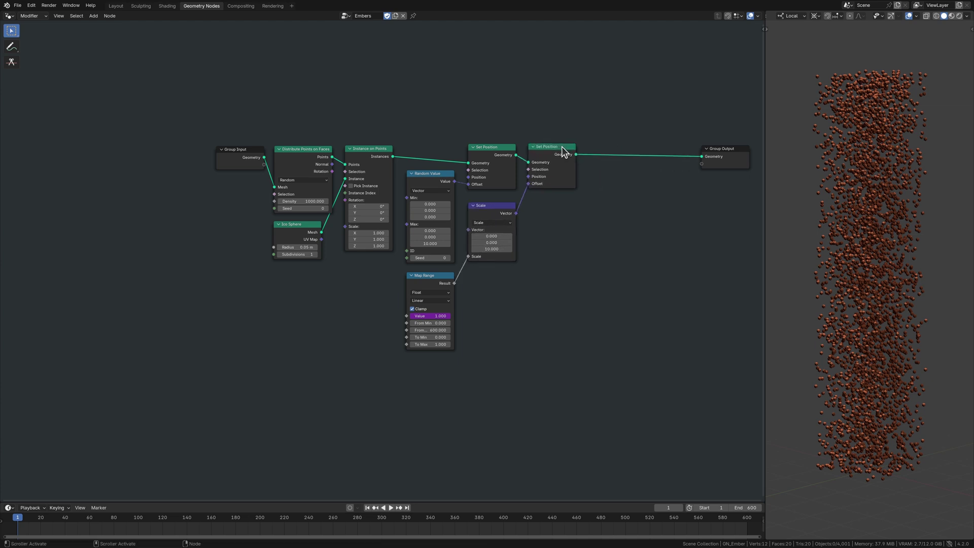
{"action": "key", "text": "shift+d"}
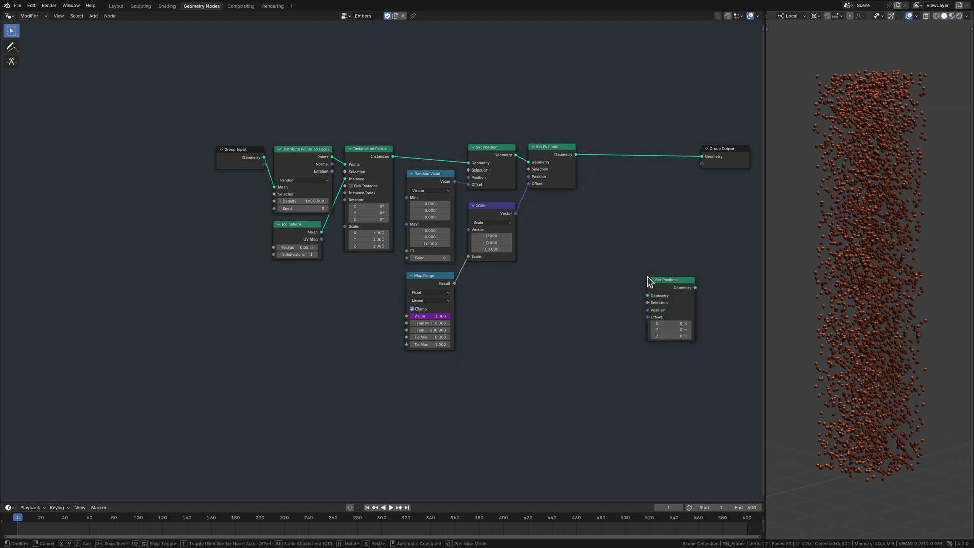
{"action": "left_click", "coordinate": [649, 281]}
Add a Vector Math node set to Modulo with divisor (10000, 10000, 10)
{"action": "key", "text": "ctrl+v"}
{"action": "left_click", "coordinate": [629, 297]}
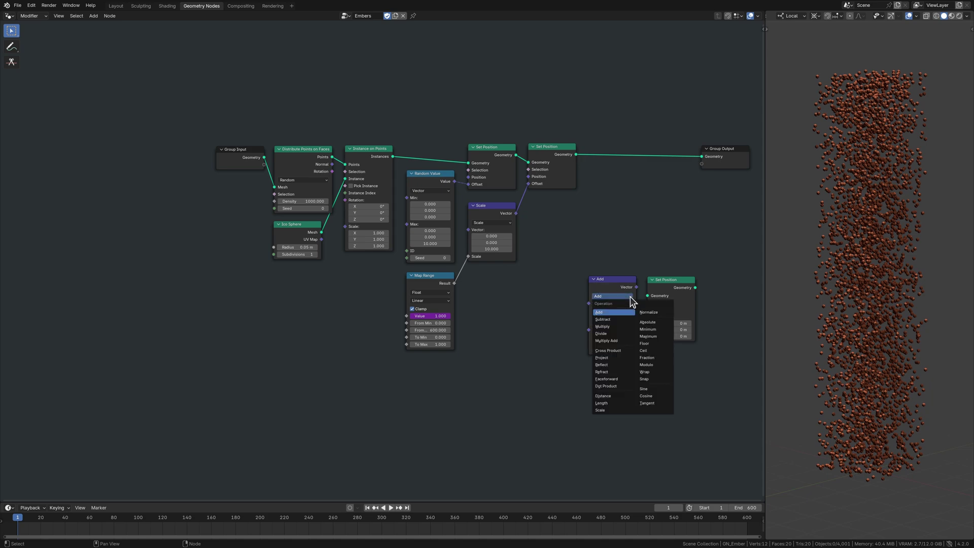
{"action": "left_click", "coordinate": [659, 364]}
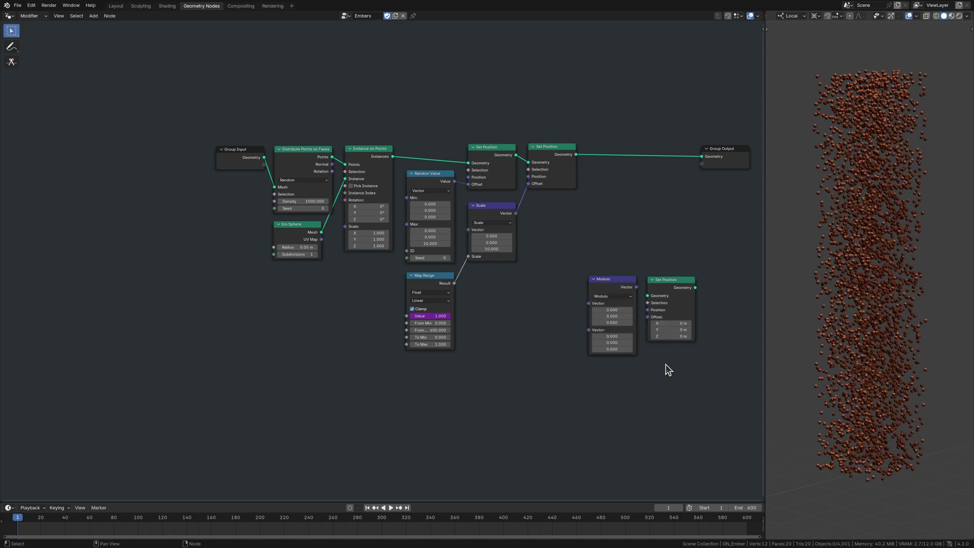
{"action": "left_click", "coordinate": [611, 336]}
{"action": "type", "text": "10000"}
{"action": "key", "text": "Tab"}
{"action": "type", "text": "10000"}
{"action": "key", "text": "Tab"}
{"action": "type", "text": "10.0"}
{"action": "key", "text": "Return"}
Add a Position node, insert the third Set Position before the output, link Position into Modulo, and replay
{"action": "key", "text": "shift+a"}
{"action": "type", "text": "position"}
{"action": "key", "text": "Return"}
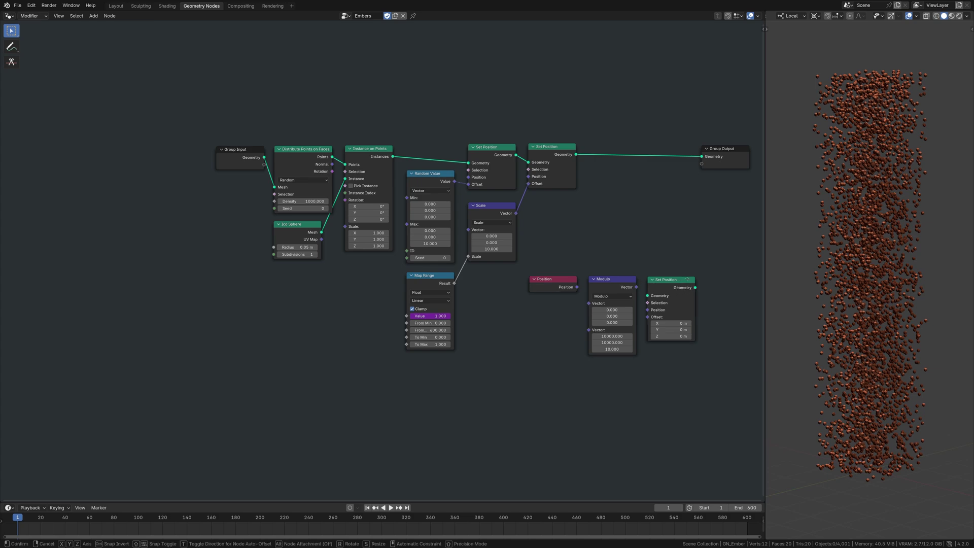
{"action": "left_click_drag", "start_coordinate": [688, 280], "coordinate": [684, 147]}
{"action": "left_click_drag", "start_coordinate": [616, 279], "coordinate": [614, 189]}
{"action": "left_click_drag", "start_coordinate": [553, 279], "coordinate": [645, 181]}
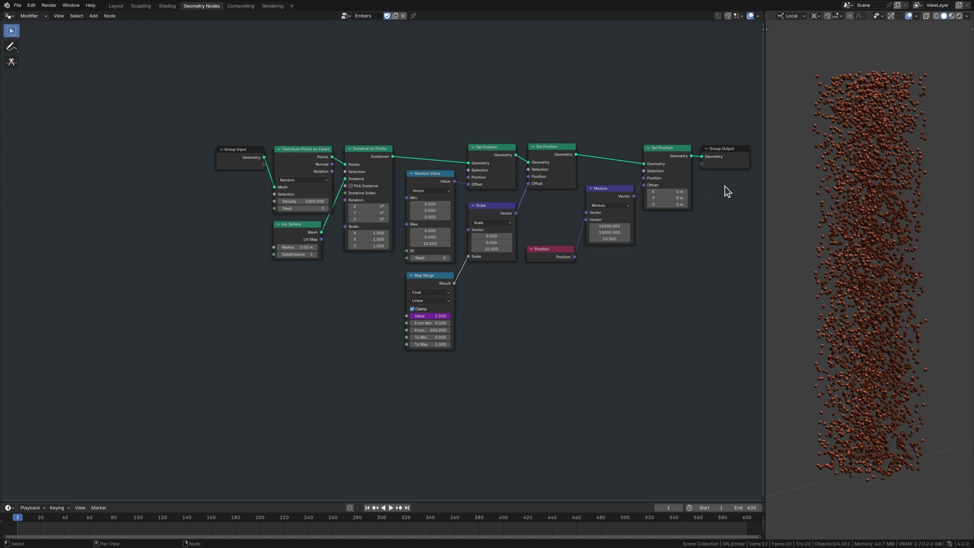
{"action": "key", "text": "space"}
Shift every node from Group Input through the last Set Position leftward to compact the tree
{"action": "left_click_drag", "start_coordinate": [238, 149], "coordinate": [179, 149]}
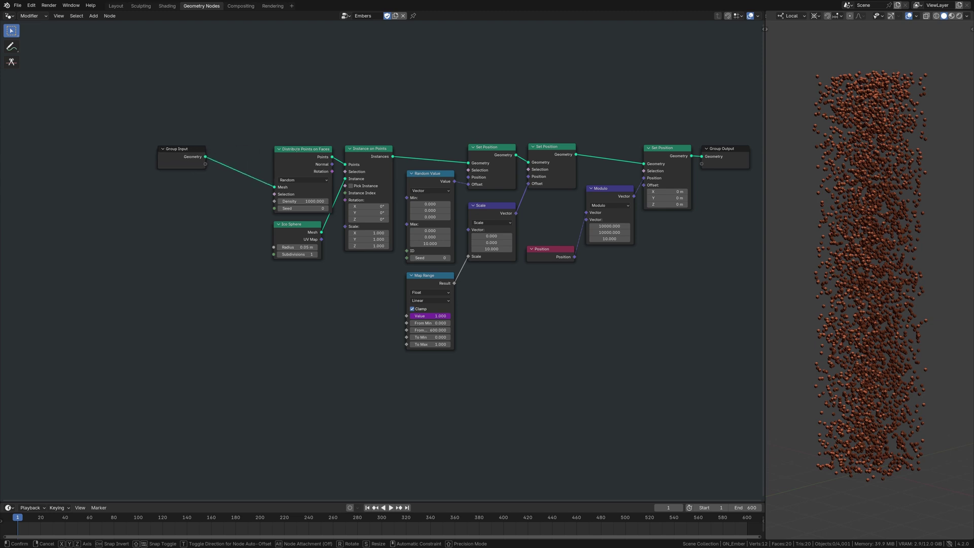
{"action": "left_click_drag", "start_coordinate": [304, 149], "coordinate": [246, 148]}
{"action": "left_click_drag", "start_coordinate": [310, 224], "coordinate": [251, 224]}
{"action": "left_click_drag", "start_coordinate": [369, 148], "coordinate": [308, 148]}
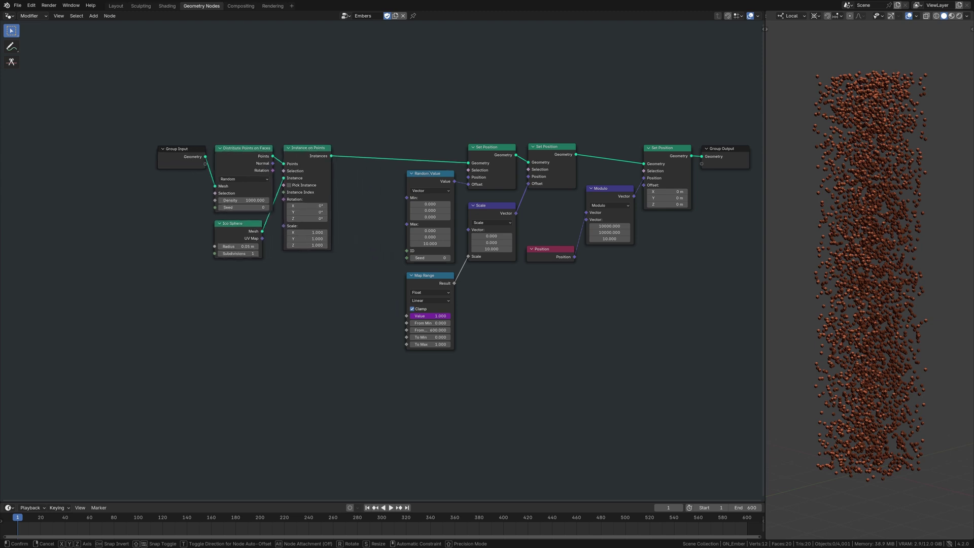
{"action": "left_click_drag", "start_coordinate": [431, 173], "coordinate": [367, 173]}
{"action": "left_click_drag", "start_coordinate": [447, 275], "coordinate": [382, 273]}
{"action": "left_click_drag", "start_coordinate": [488, 147], "coordinate": [424, 147]}
{"action": "left_click_drag", "start_coordinate": [488, 206], "coordinate": [423, 205]}
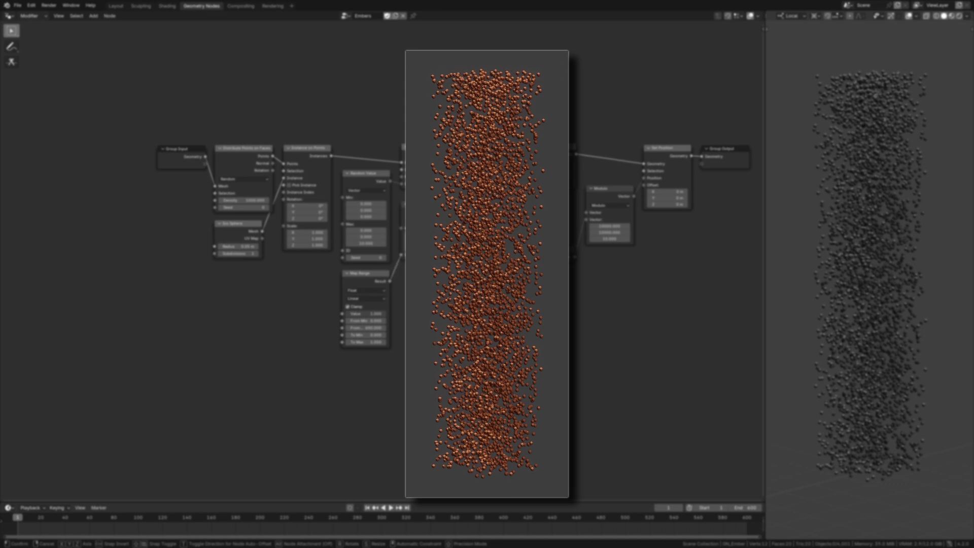
{"action": "left_click_drag", "start_coordinate": [608, 188], "coordinate": [545, 189]}
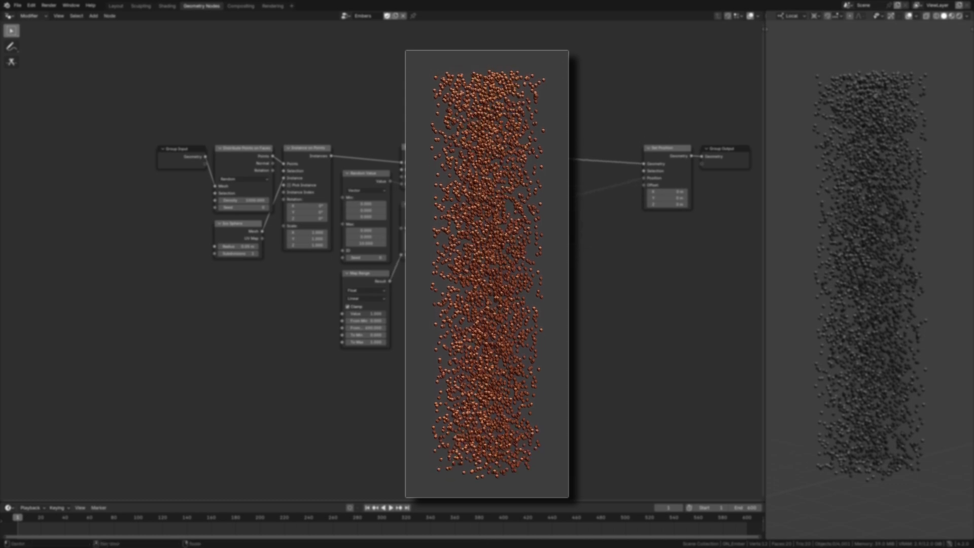
{"action": "left_click_drag", "start_coordinate": [678, 152], "coordinate": [611, 152]}
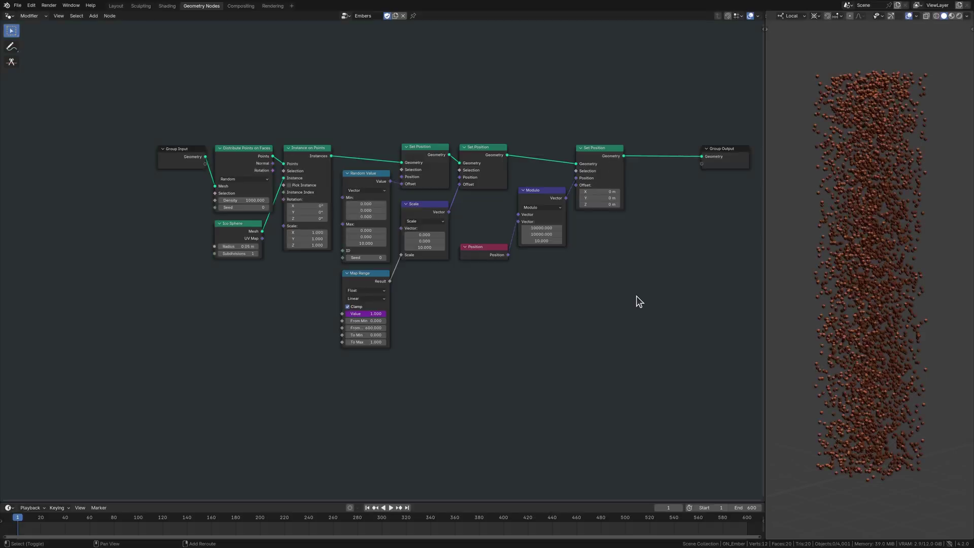
Add a new Set Position and make the vector math a Multiply by (1, 1, 0)
{"action": "key", "text": "shift+a"}
{"action": "type", "text": "set position"}
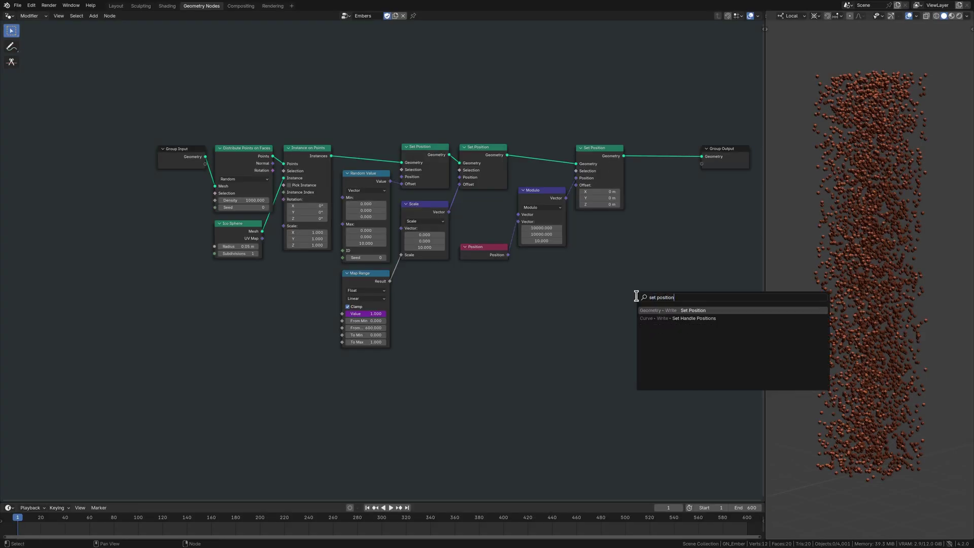
{"action": "key", "text": "Return"}
{"action": "left_click", "coordinate": [641, 297]}
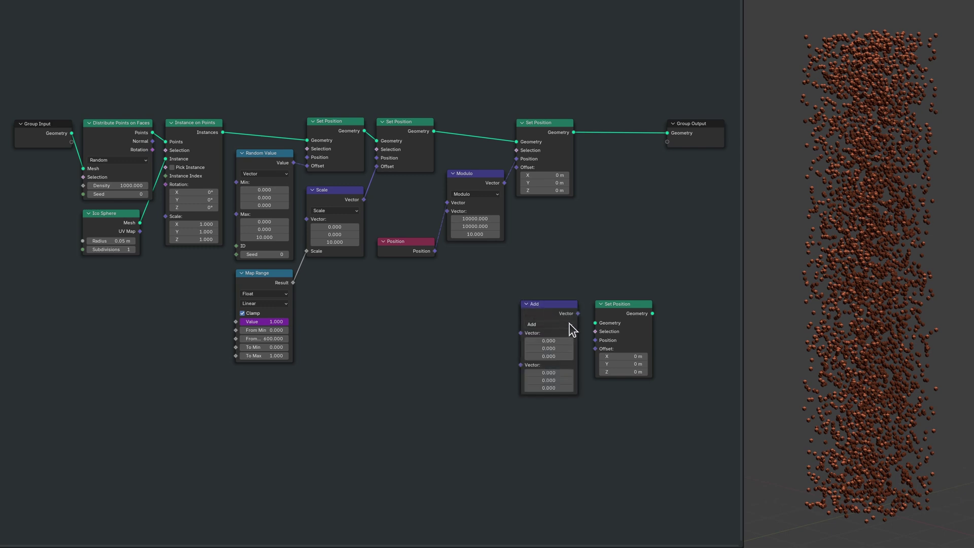
{"action": "left_click", "coordinate": [570, 323]}
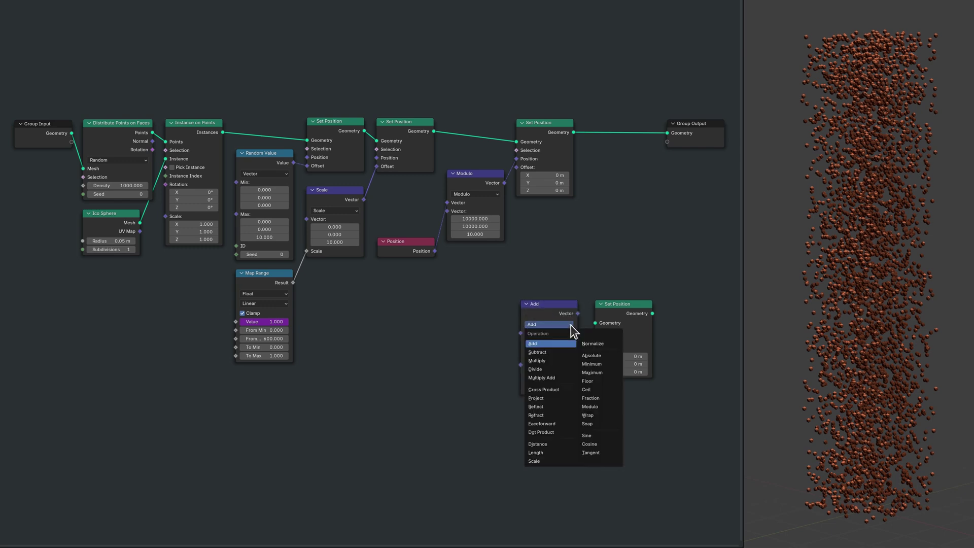
{"action": "left_click", "coordinate": [567, 362]}
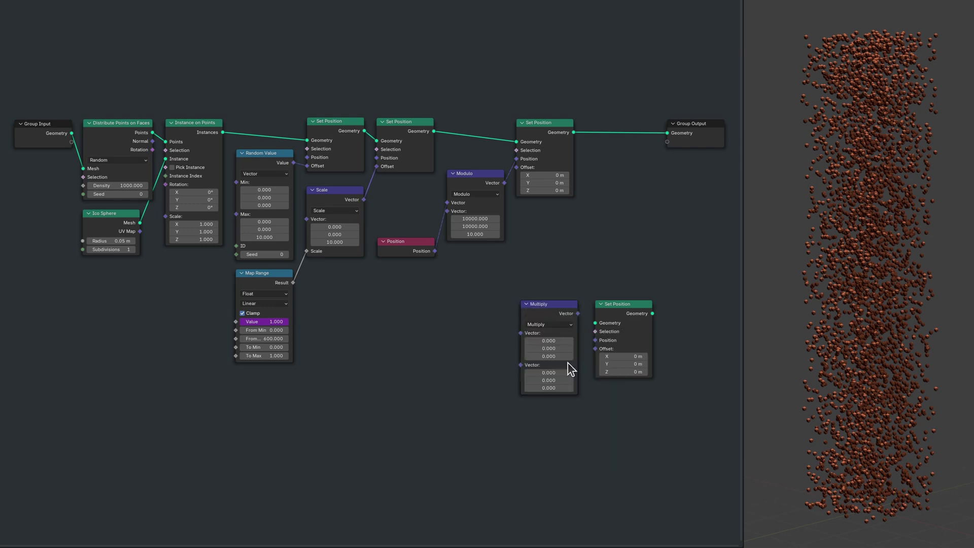
{"action": "left_click", "coordinate": [549, 372]}
{"action": "type", "text": "1"}
{"action": "key", "text": "Tab"}
{"action": "type", "text": "1.00"}
{"action": "key", "text": "Return"}
Add a Noise Texture at scale 0.5 and feed its colour through Multiply into the new Set Position's Offset
{"action": "key", "text": "ctrl+v"}
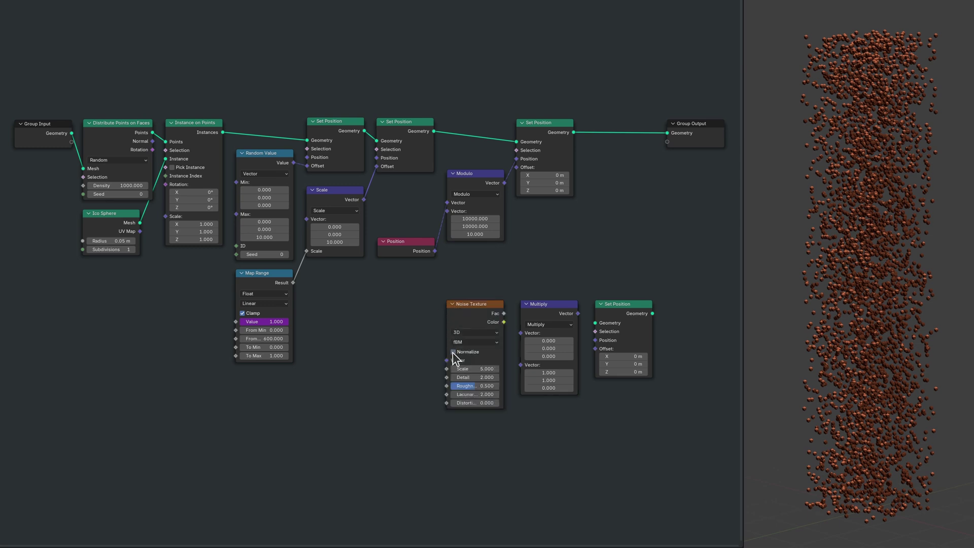
{"action": "left_click", "coordinate": [472, 369]}
{"action": "type", "text": "0.50"}
{"action": "key", "text": "Return"}
{"action": "left_click_drag", "start_coordinate": [634, 304], "coordinate": [629, 122]}
{"action": "left_click_drag", "start_coordinate": [545, 304], "coordinate": [541, 210]}
{"action": "left_click_drag", "start_coordinate": [487, 304], "coordinate": [418, 274]}
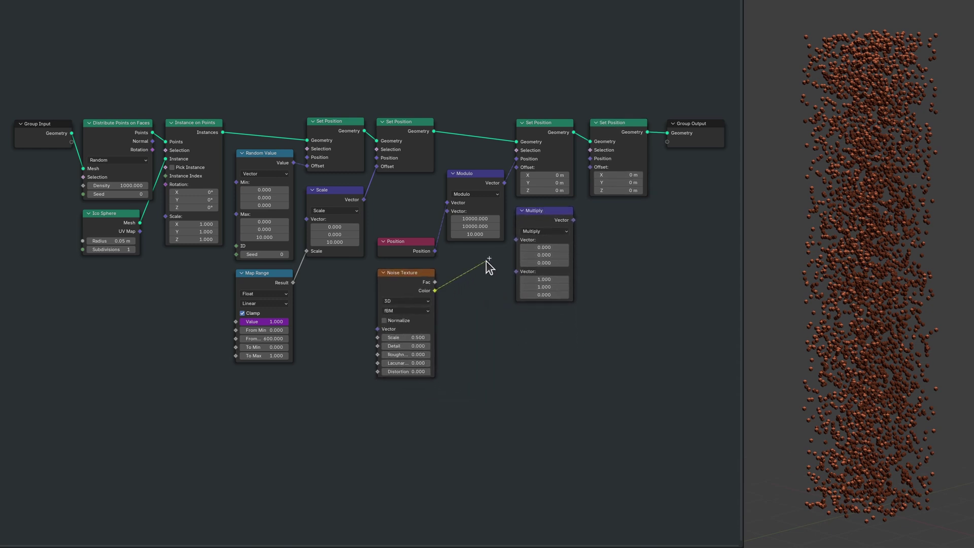
{"action": "left_click_drag", "start_coordinate": [486, 261], "coordinate": [516, 239]}
{"action": "left_click_drag", "start_coordinate": [581, 190], "coordinate": [591, 168]}
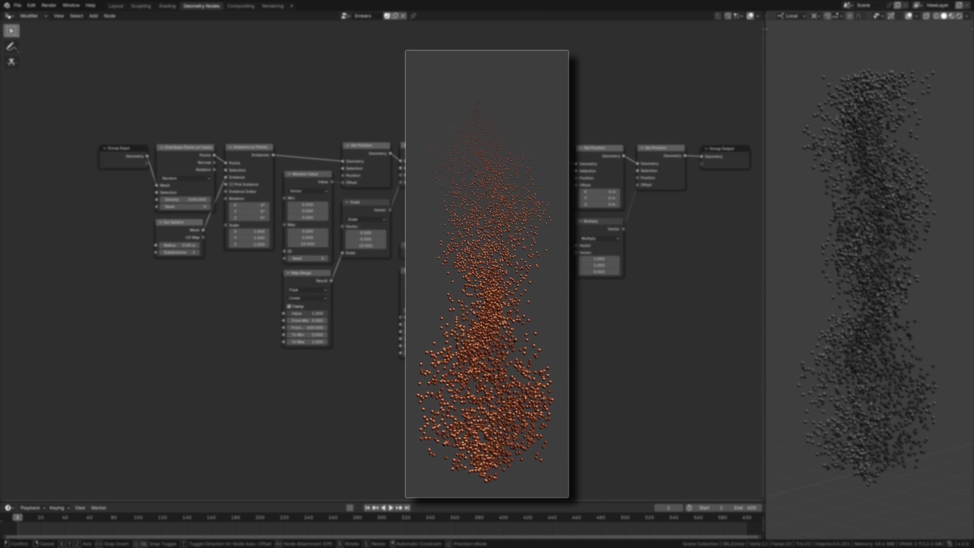
{"action": "key", "text": "x"}
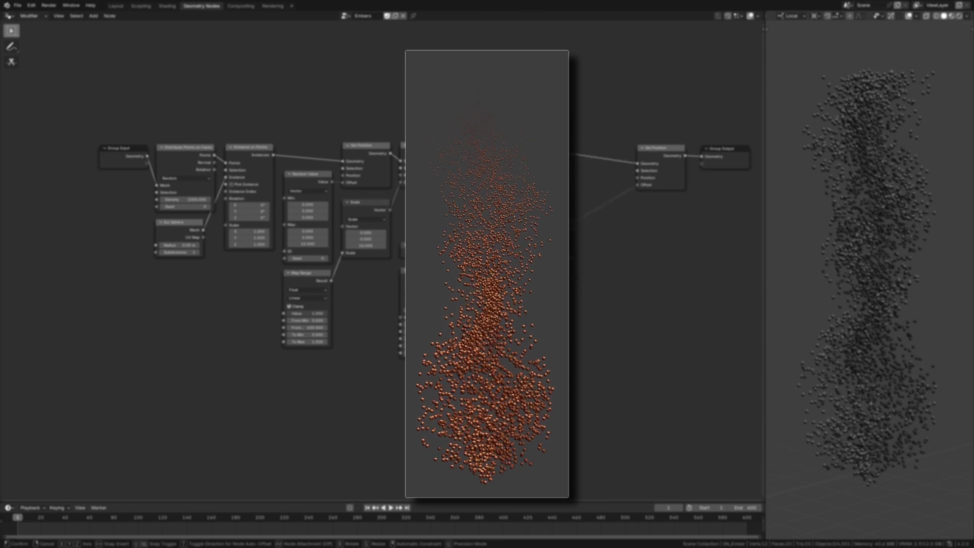
{"action": "left_click_drag", "start_coordinate": [665, 152], "coordinate": [605, 152]}
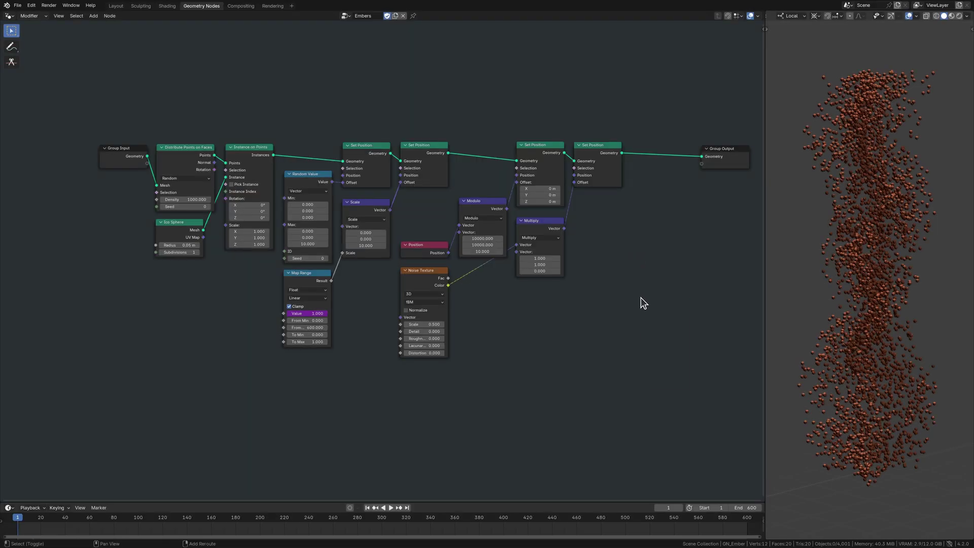
Add a Scale Instances node and a Map Range mapping 3–10 to 1–0
{"action": "key", "text": "ctrl+v"}
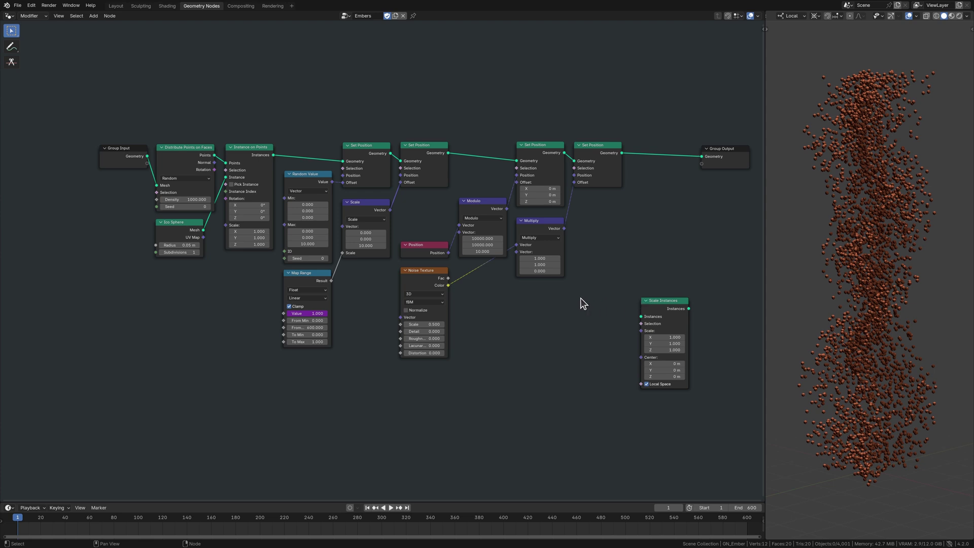
{"action": "key", "text": "ctrl+v"}
{"action": "left_click", "coordinate": [600, 348]}
{"action": "type", "text": "3"}
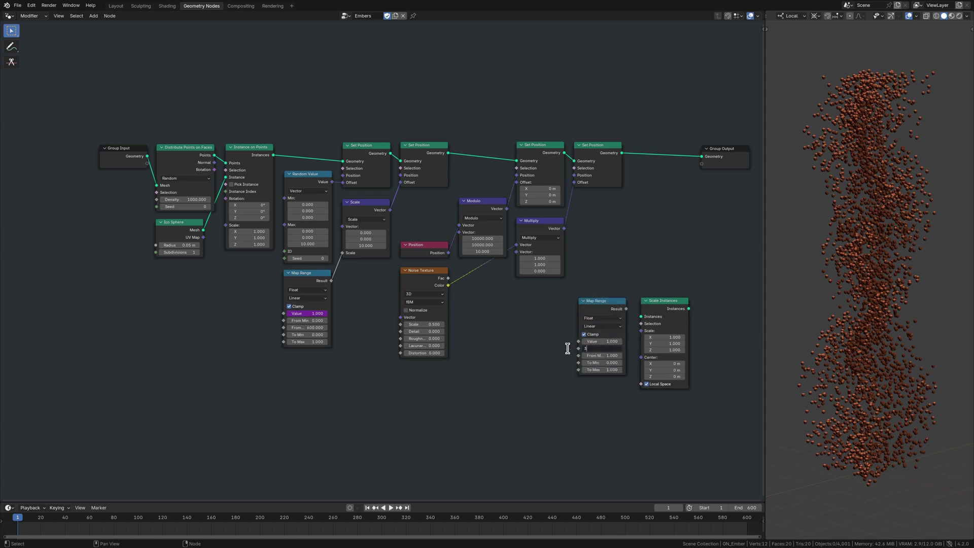
{"action": "key", "text": "Tab"}
{"action": "type", "text": "10"}
{"action": "key", "text": "Tab"}
{"action": "type", "text": "1"}
{"action": "key", "text": "Tab"}
{"action": "type", "text": "0"}
{"action": "key", "text": "Return"}
Add Separate XYZ and Position, insert Scale Instances before the output, and drive its Scale from Map Range with From Max 10
{"action": "key", "text": "ctrl+v"}
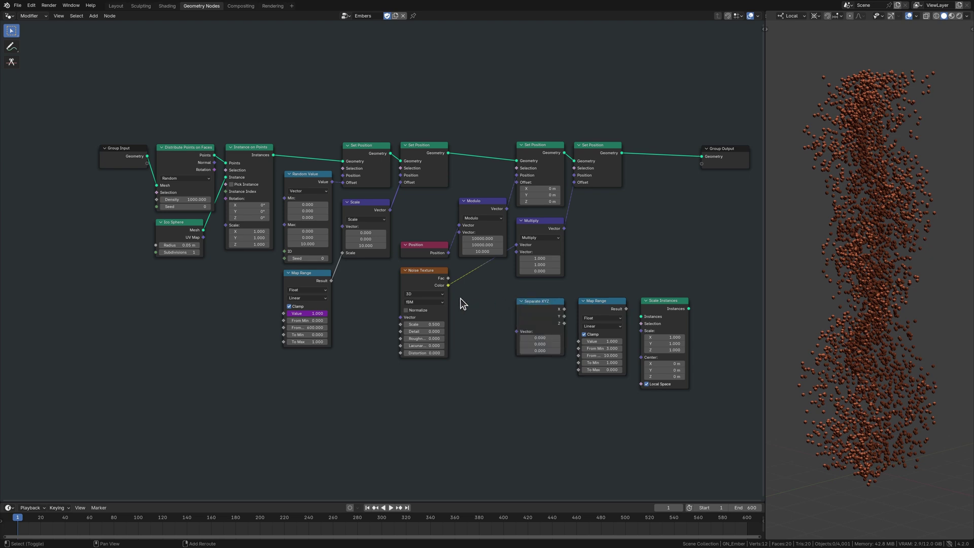
{"action": "key", "text": "ctrl+v"}
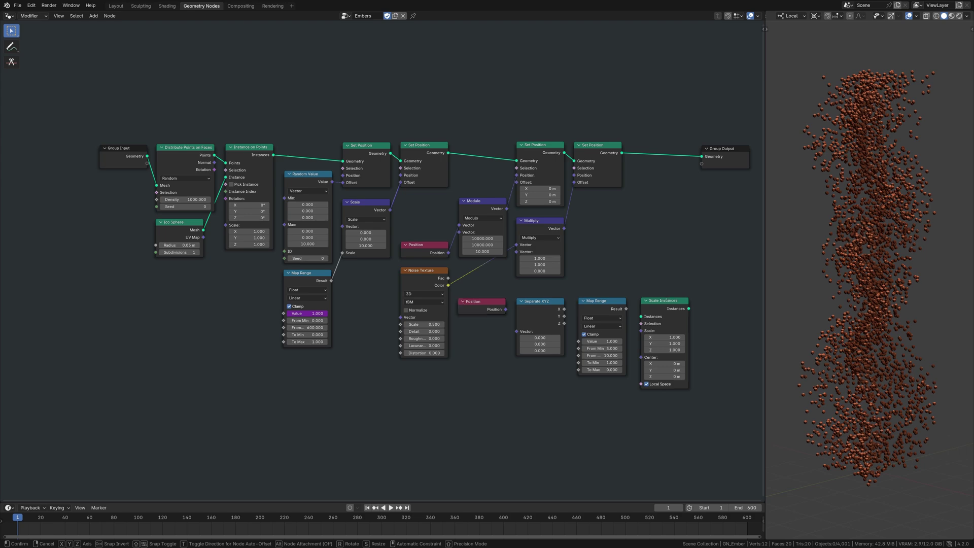
{"action": "left_click_drag", "start_coordinate": [666, 300], "coordinate": [661, 144]}
{"action": "left_click_drag", "start_coordinate": [599, 301], "coordinate": [595, 202]}
{"action": "left_click_drag", "start_coordinate": [539, 301], "coordinate": [575, 243]}
{"action": "left_click", "coordinate": [496, 285]}
{"action": "left_click_drag", "start_coordinate": [622, 209], "coordinate": [636, 175]}
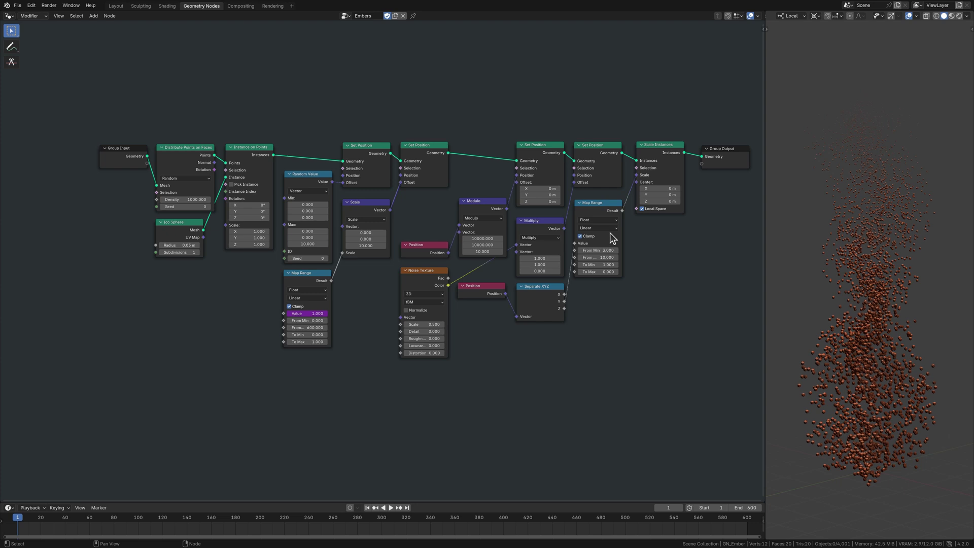
{"action": "key", "text": "shift"}
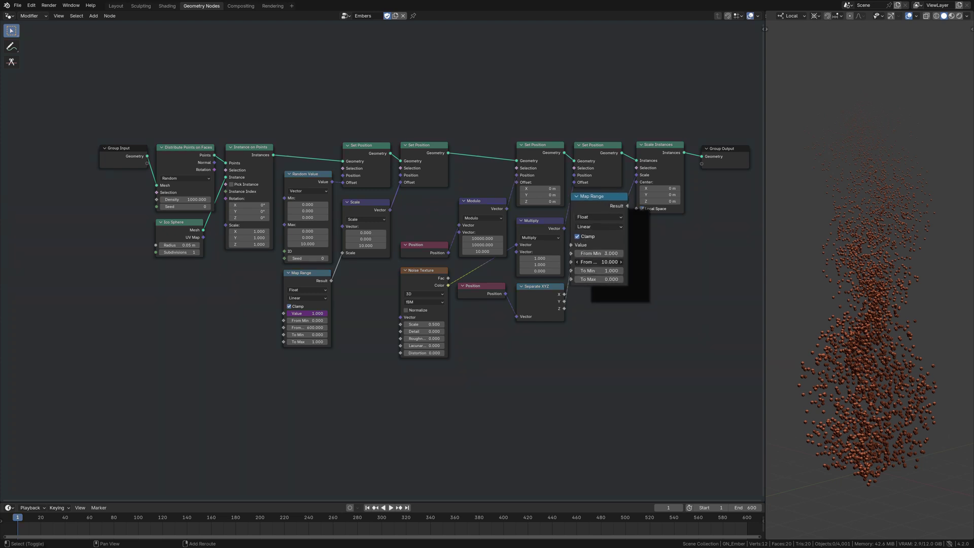
{"action": "left_click_drag", "start_coordinate": [598, 261], "coordinate": [583, 261], "text": "shift"}
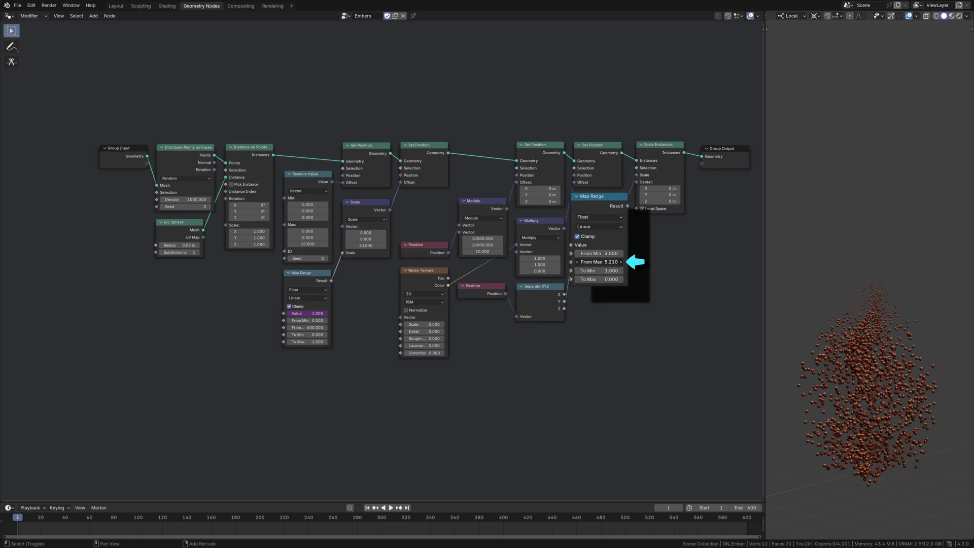
{"action": "left_click_drag", "start_coordinate": [598, 262], "coordinate": [609, 262], "text": "shift"}
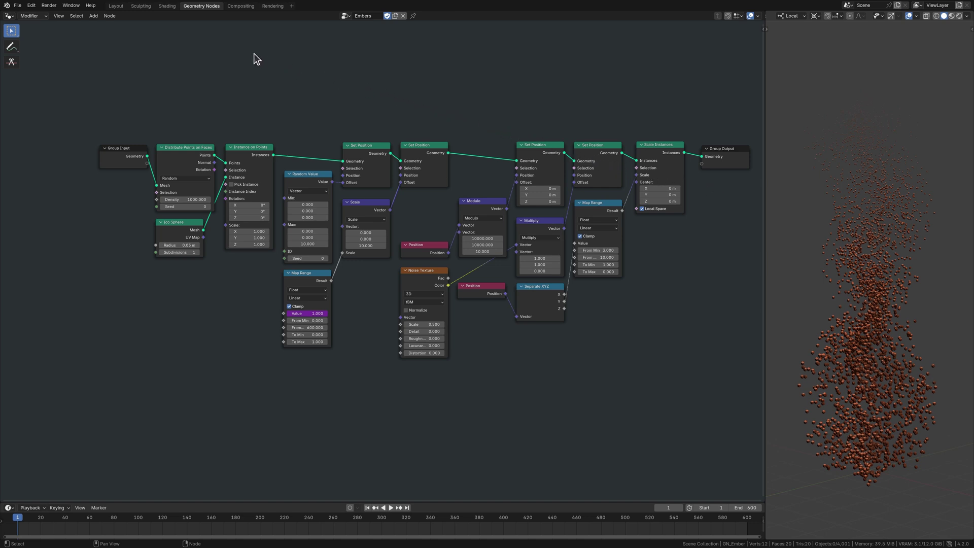
{"action": "left_click", "coordinate": [167, 6]}
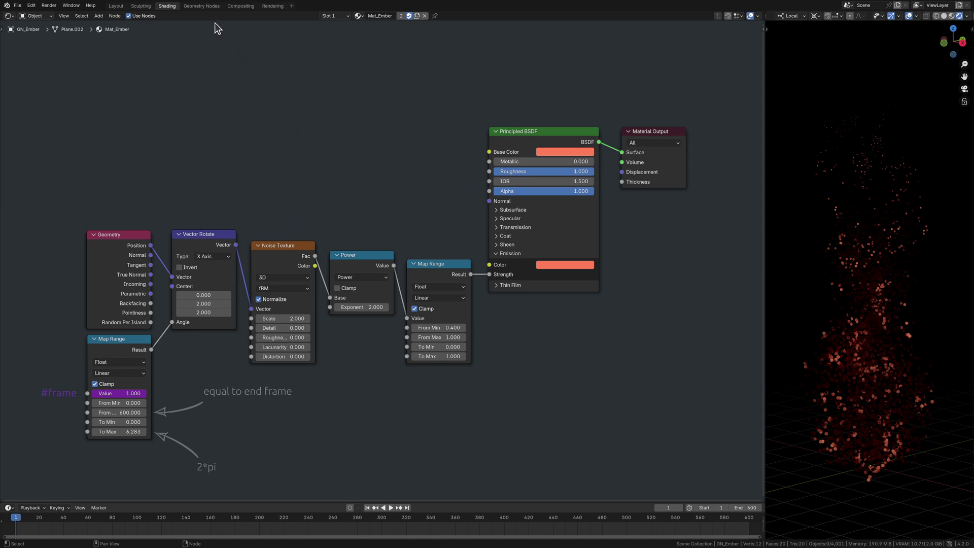
Insert a Set Material node using Mat_Ember before Group Output, then switch the viewport to Rendered shading
{"action": "left_click", "coordinate": [203, 6]}
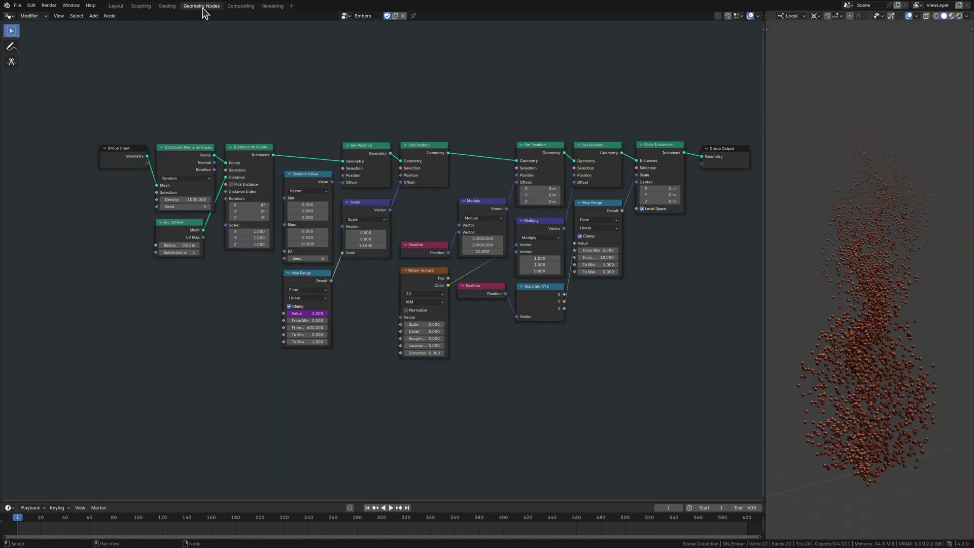
{"action": "key", "text": "ctrl+v"}
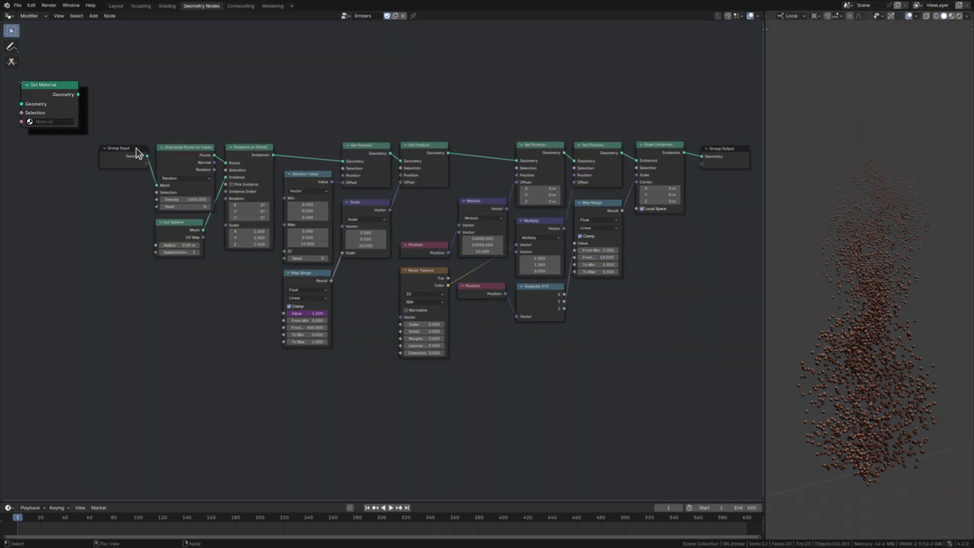
{"action": "left_click_drag", "start_coordinate": [18, 81], "coordinate": [814, 148]}
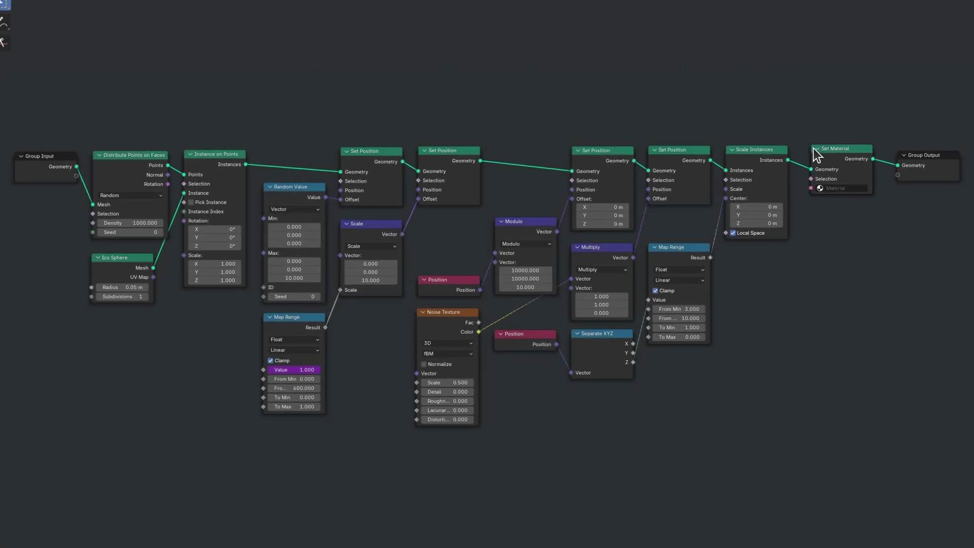
{"action": "left_click", "coordinate": [858, 188]}
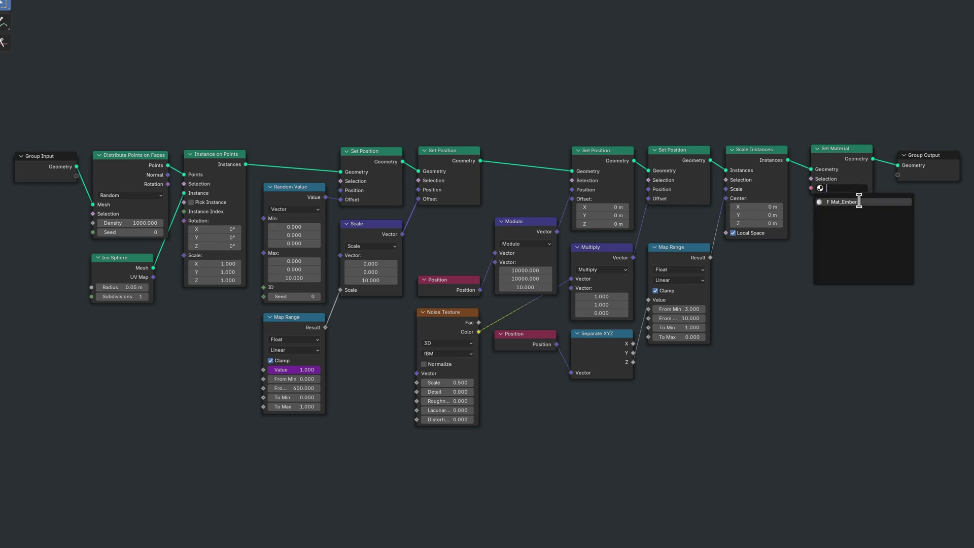
{"action": "left_click", "coordinate": [842, 201]}
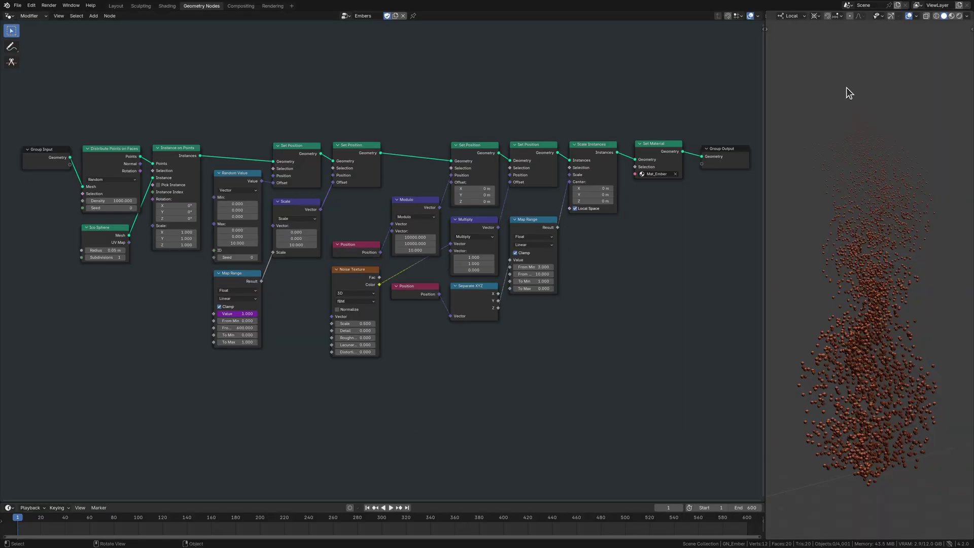
{"action": "left_click", "coordinate": [959, 15]}
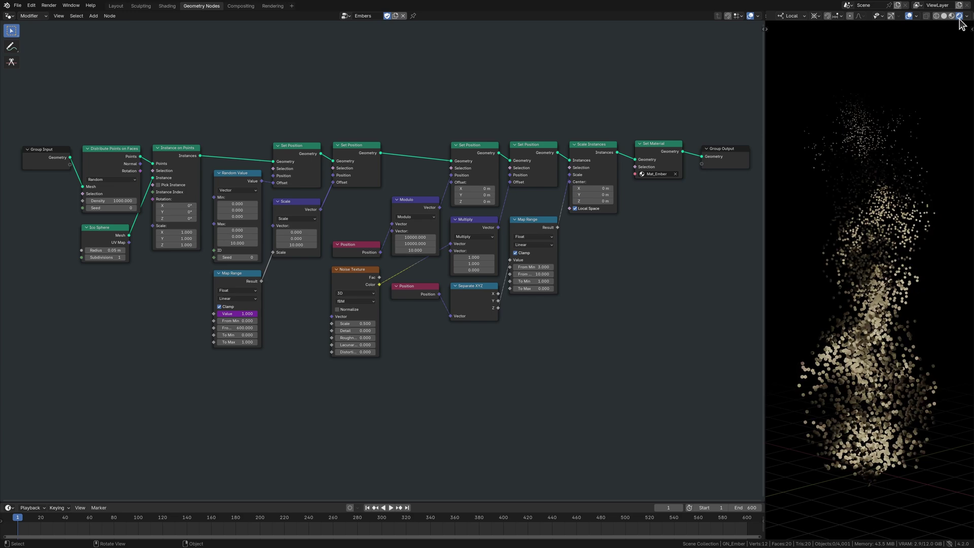